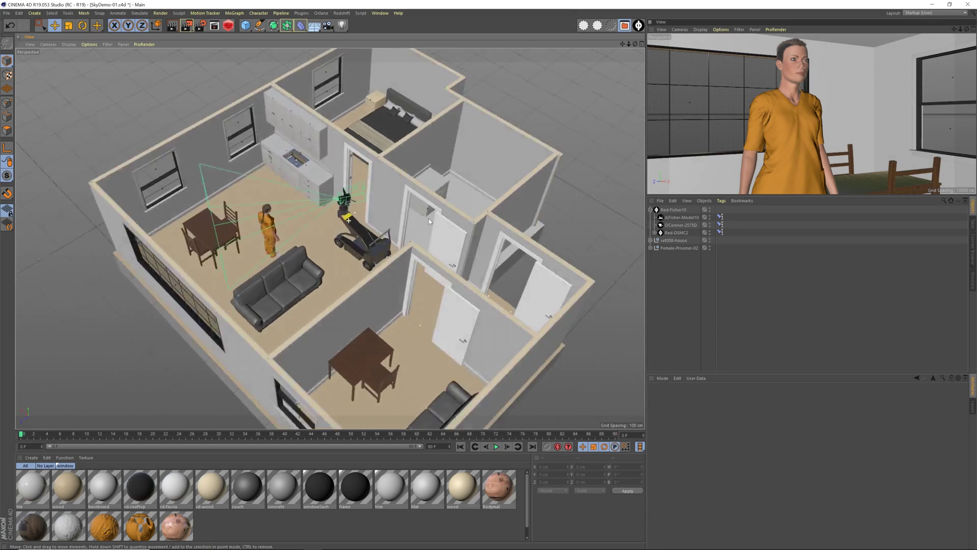
# Step: Examine the house set, the standing woman and the camera dolly from several angles and distances
pyautogui.keyDown('alt'); pyautogui.moveTo(334, 206); pyautogui.dragTo(466, 210, button='right'); pyautogui.keyUp('alt')
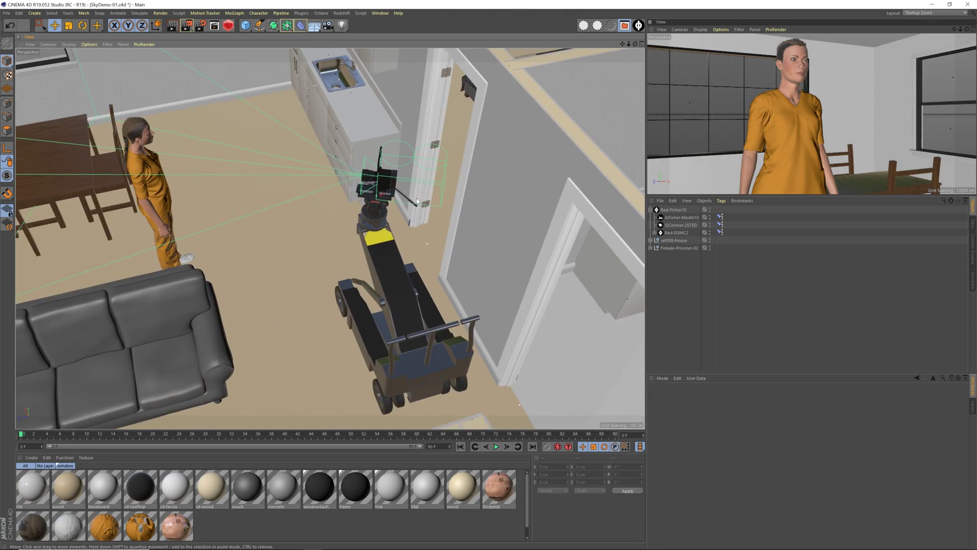
pyautogui.keyDown('alt'); pyautogui.moveTo(360, 217); pyautogui.dragTo(356, 238, button='middle'); pyautogui.keyUp('alt')
pyautogui.keyDown('alt'); pyautogui.moveTo(356, 238); pyautogui.dragTo(426, 208); pyautogui.keyUp('alt')
pyautogui.keyDown('alt'); pyautogui.moveTo(373, 219); pyautogui.dragTo(404, 226, button='right'); pyautogui.keyUp('alt')
pyautogui.keyDown('alt'); pyautogui.moveTo(404, 226); pyautogui.dragTo(385, 217); pyautogui.keyUp('alt')
pyautogui.click(315, 25)
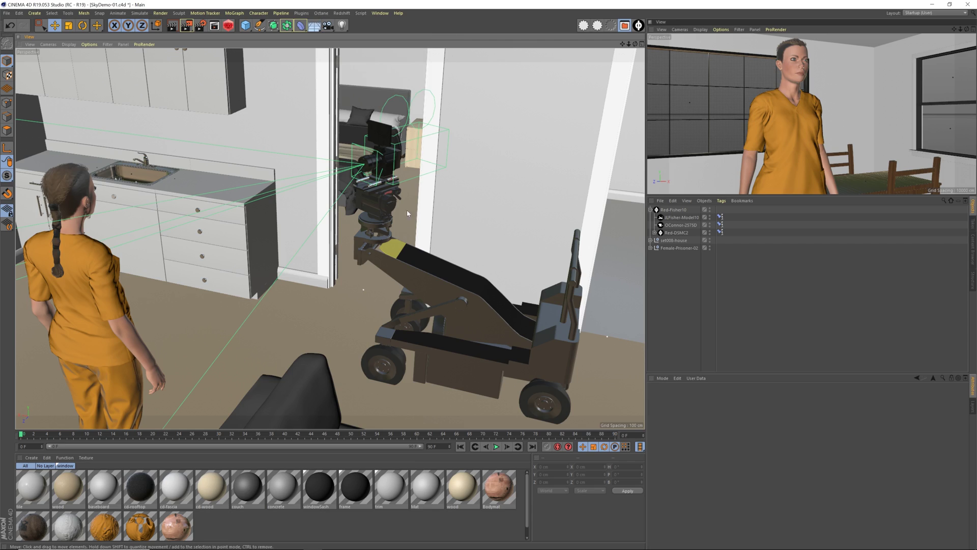
pyautogui.moveTo(413, 252)
pyautogui.keyDown('alt'); pyautogui.mouseDown()
pyautogui.moveTo(322, 287)
pyautogui.moveTo(377, 249)
pyautogui.moveTo(411, 257)
pyautogui.moveTo(326, 244)
pyautogui.moveTo(415, 252)
pyautogui.mouseUp(); pyautogui.keyUp('alt')
pyautogui.keyDown('alt'); pyautogui.moveTo(415, 252); pyautogui.dragTo(336, 224, button='right'); pyautogui.keyUp('alt')
pyautogui.scroll(5, 337, 221)
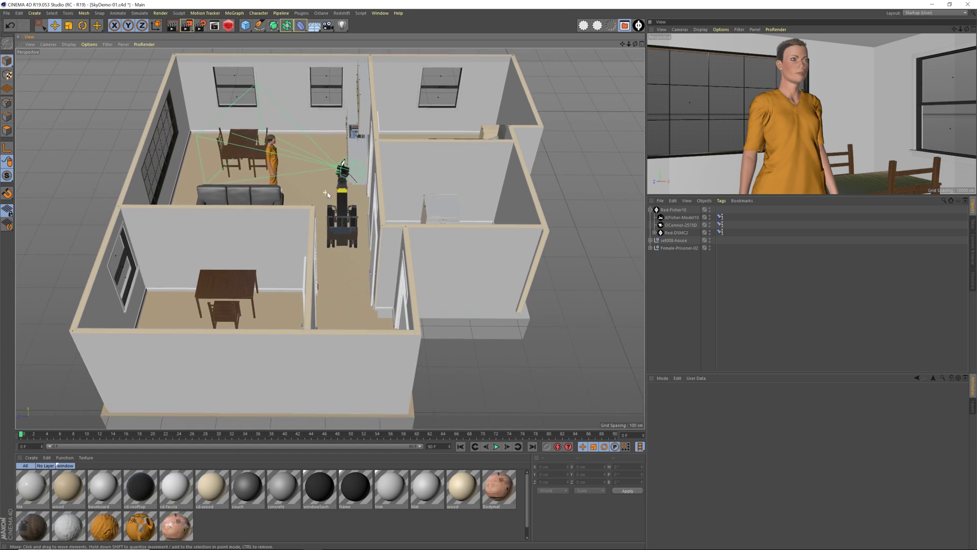
pyautogui.keyDown('alt'); pyautogui.moveTo(302, 226); pyautogui.dragTo(329, 217); pyautogui.keyUp('alt')
pyautogui.scroll(6, 330, 216)
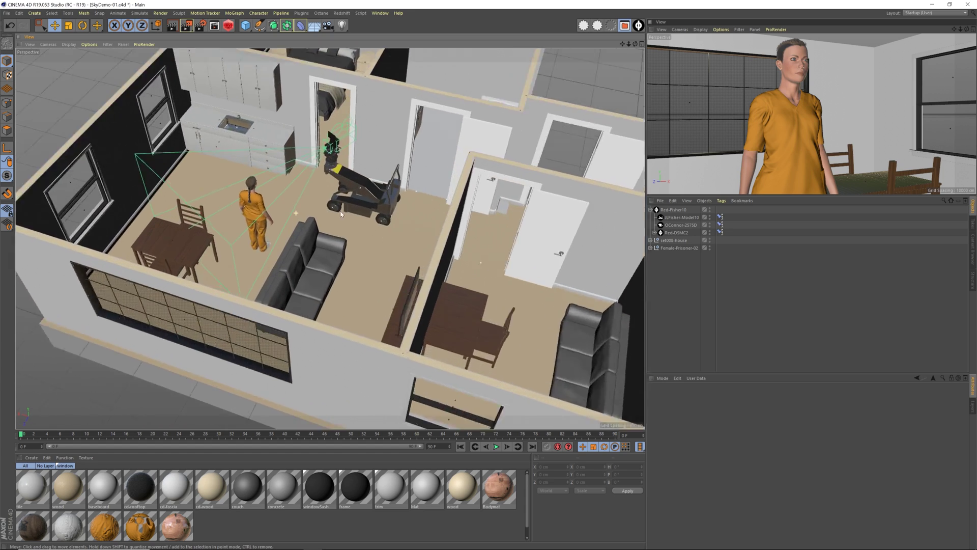
pyautogui.keyDown('alt'); pyautogui.moveTo(372, 174); pyautogui.dragTo(344, 205, button='middle'); pyautogui.keyUp('alt')
pyautogui.keyDown('alt'); pyautogui.moveTo(344, 204); pyautogui.dragTo(326, 219); pyautogui.keyUp('alt')
pyautogui.scroll(-5, 325, 219)
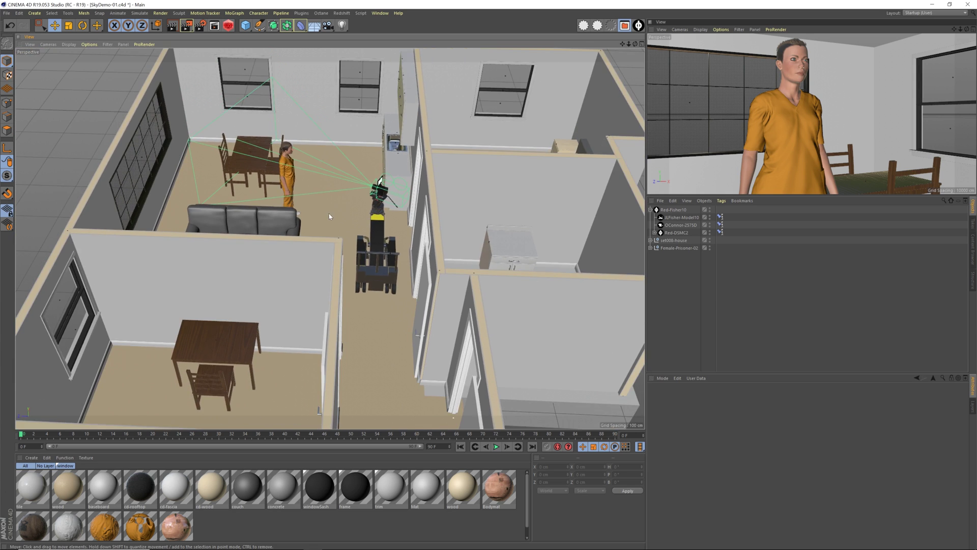
pyautogui.scroll(-5, 319, 244)
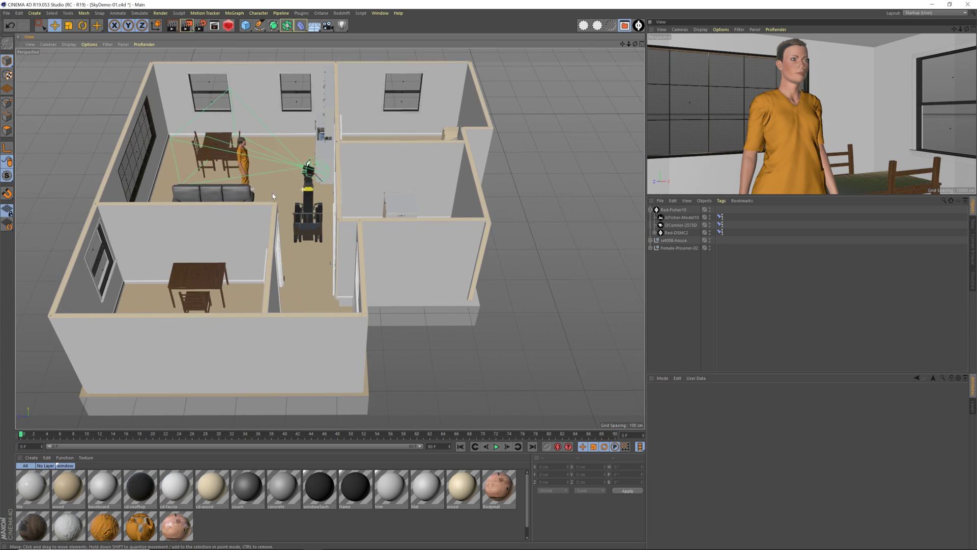
pyautogui.keyDown('alt'); pyautogui.moveTo(308, 207); pyautogui.dragTo(323, 201); pyautogui.keyUp('alt')
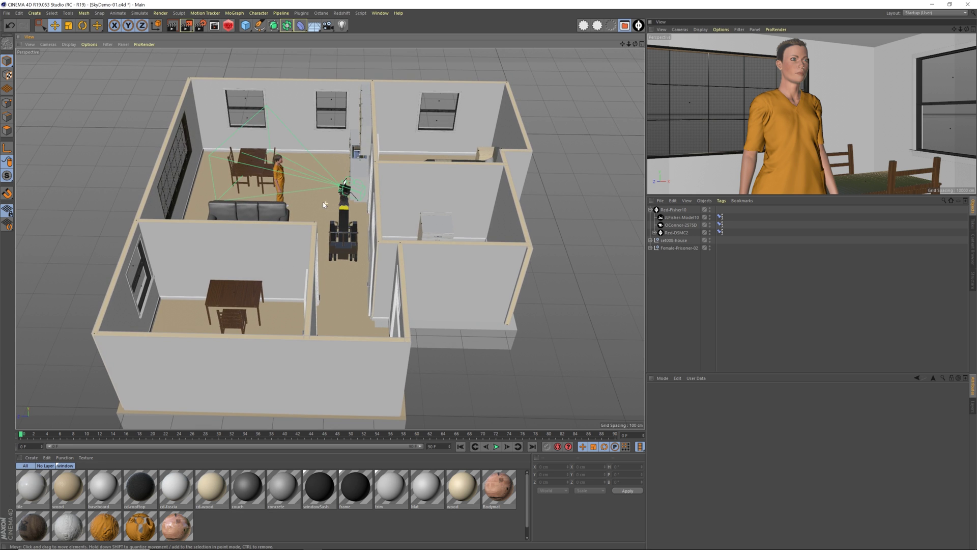
# Step: Review the Physical renderer settings and add the Global Illumination effect to the render settings
pyautogui.click(201, 25)
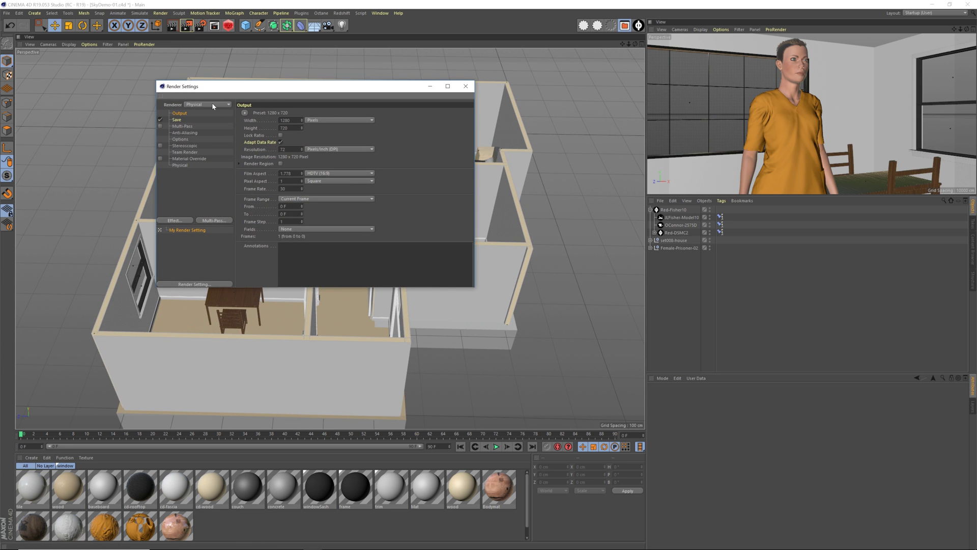
pyautogui.click(179, 166)
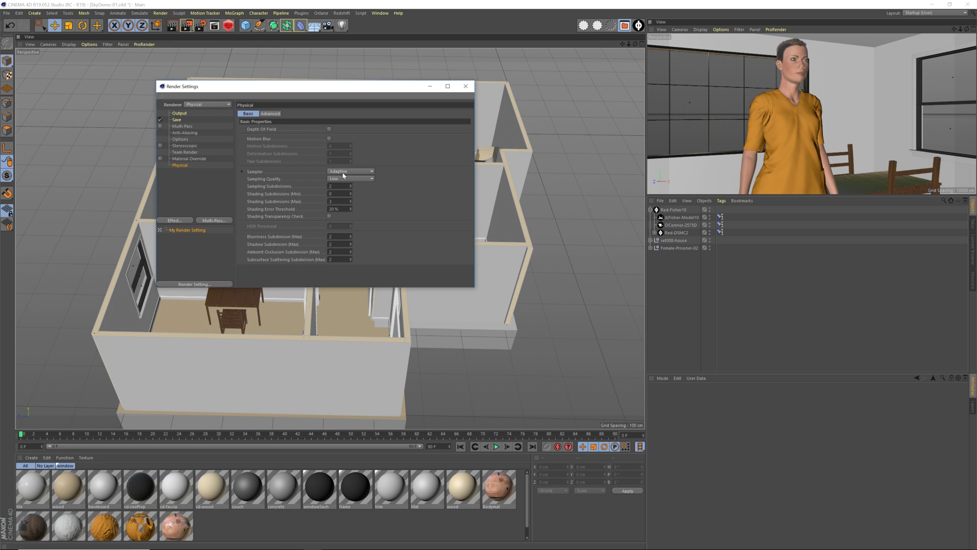
pyautogui.click(351, 187)
pyautogui.click(196, 196)
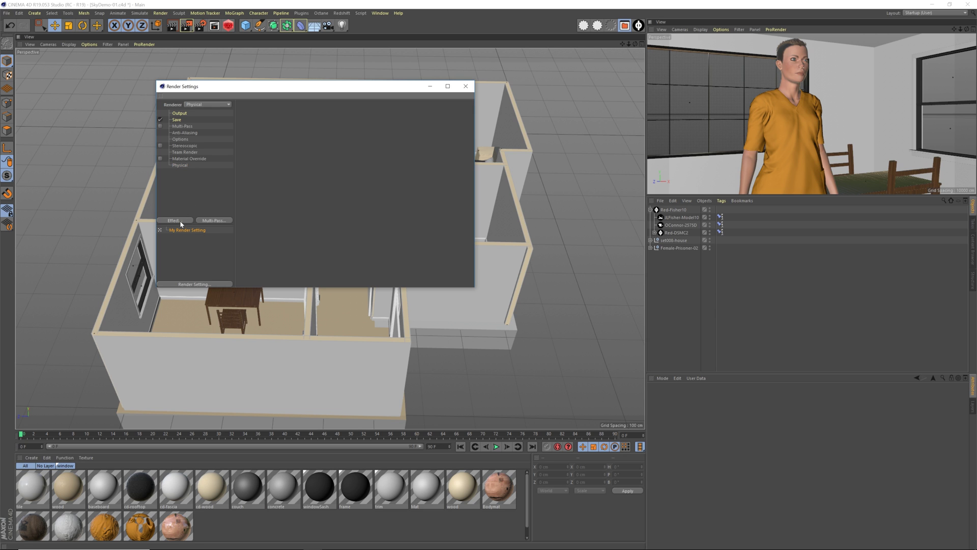
pyautogui.click(191, 220)
pyautogui.click(216, 306)
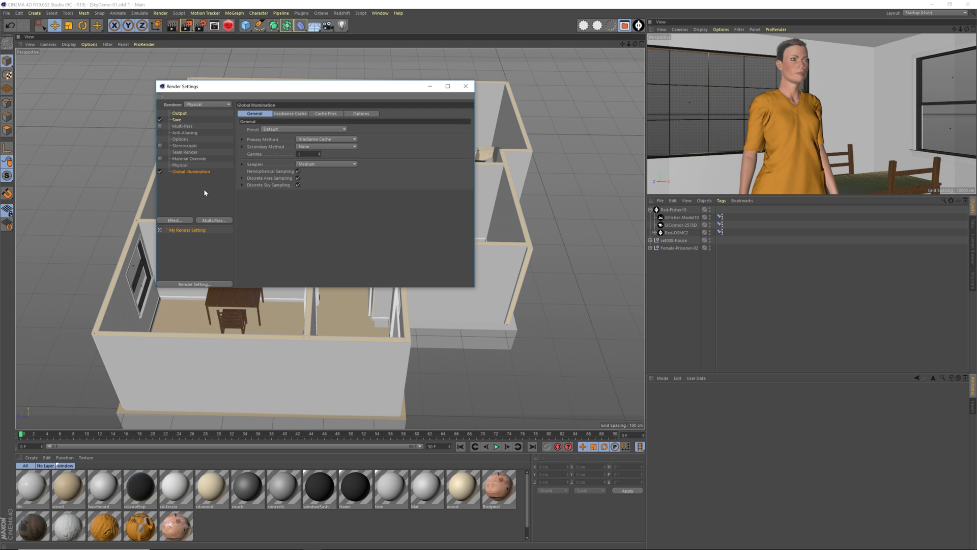
# Step: Set Global Illumination's primary method to Quasi-Monte Carlo (QMC) and its secondary method to Light Mapping, and close the render settings
pyautogui.click(328, 139)
pyautogui.click(326, 147)
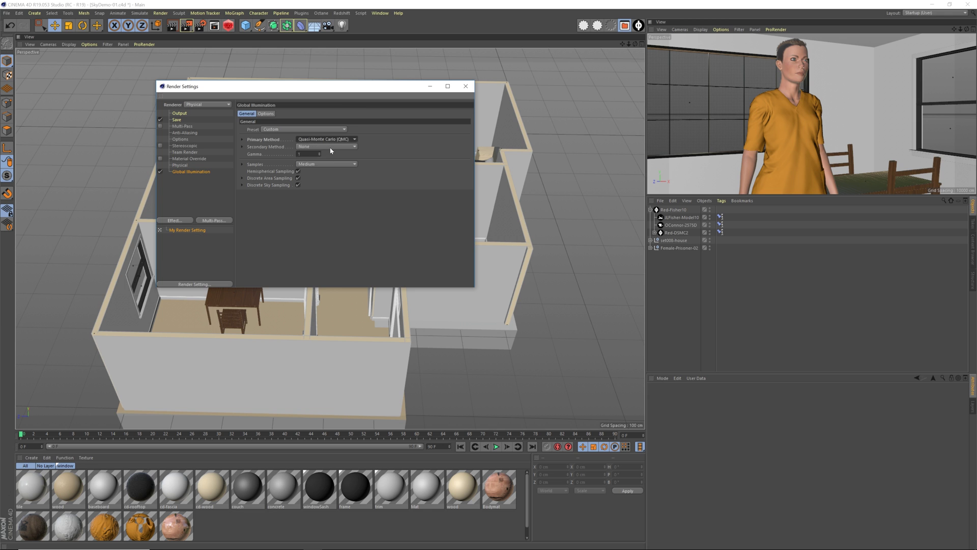
pyautogui.click(331, 146)
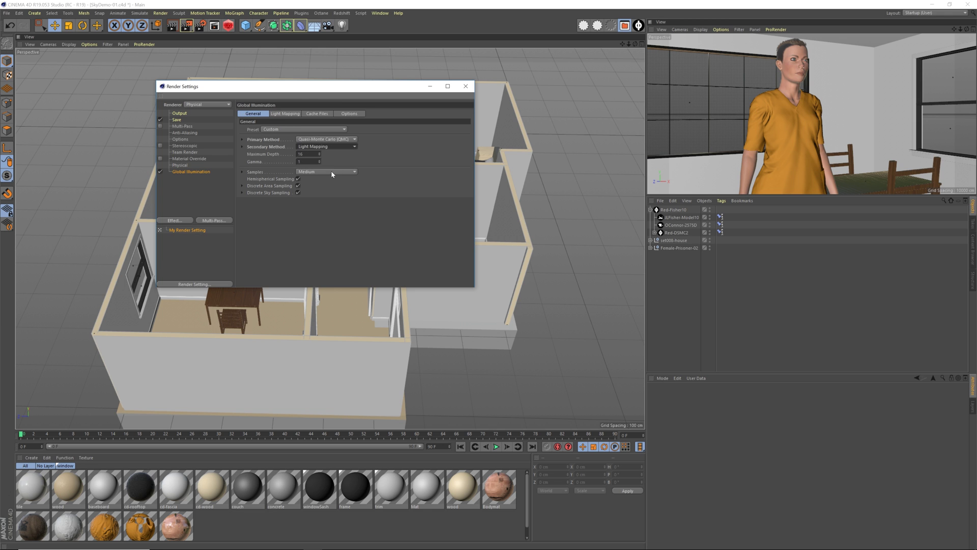
pyautogui.click(466, 86)
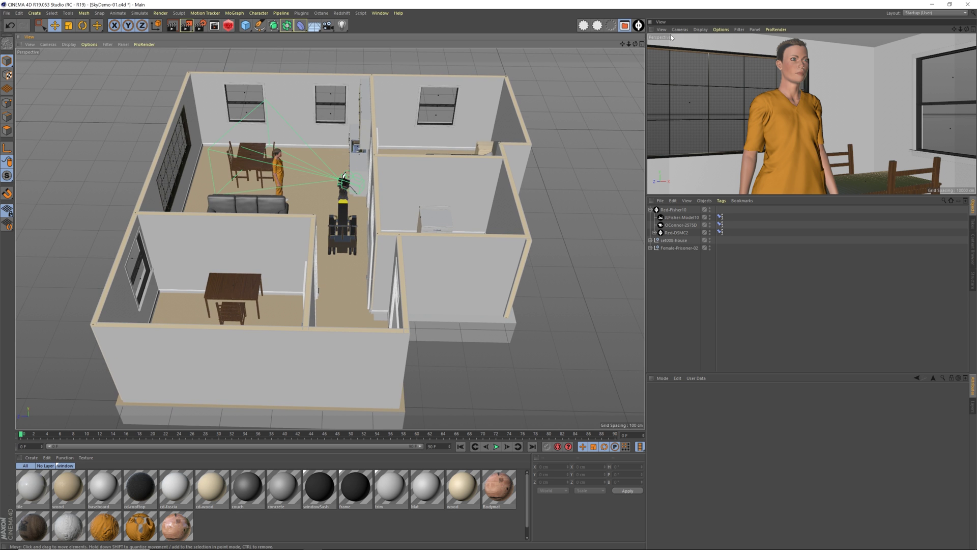
# Step: Select the Red-Fisher10 camera dolly and move it along its X axis to about 502 cm
pyautogui.scroll(4, 342, 221)
pyautogui.keyDown('alt'); pyautogui.moveTo(349, 238); pyautogui.dragTo(340, 257); pyautogui.keyUp('alt')
pyautogui.click(677, 210)
pyautogui.keyDown('alt'); pyautogui.moveTo(340, 258); pyautogui.dragTo(346, 272, button='middle'); pyautogui.keyUp('alt')
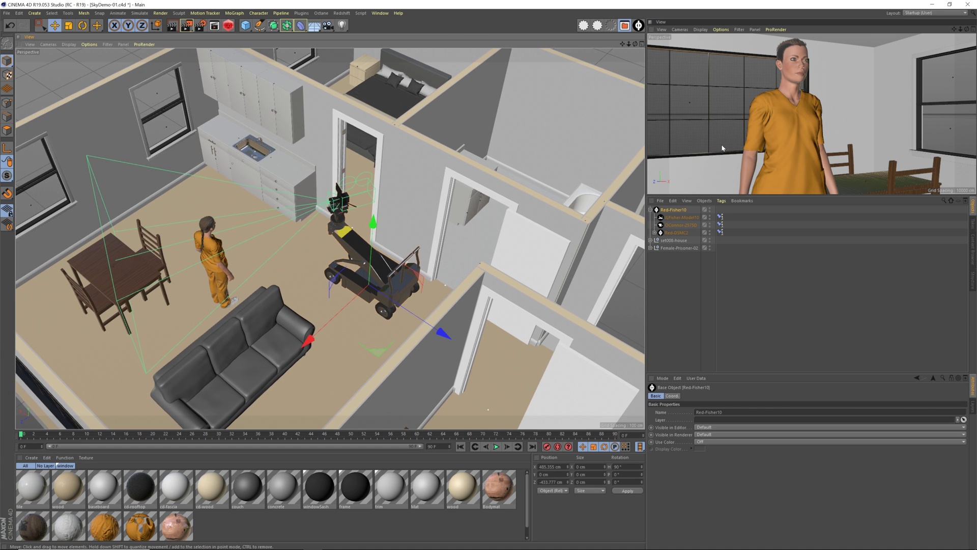
pyautogui.click(379, 14)
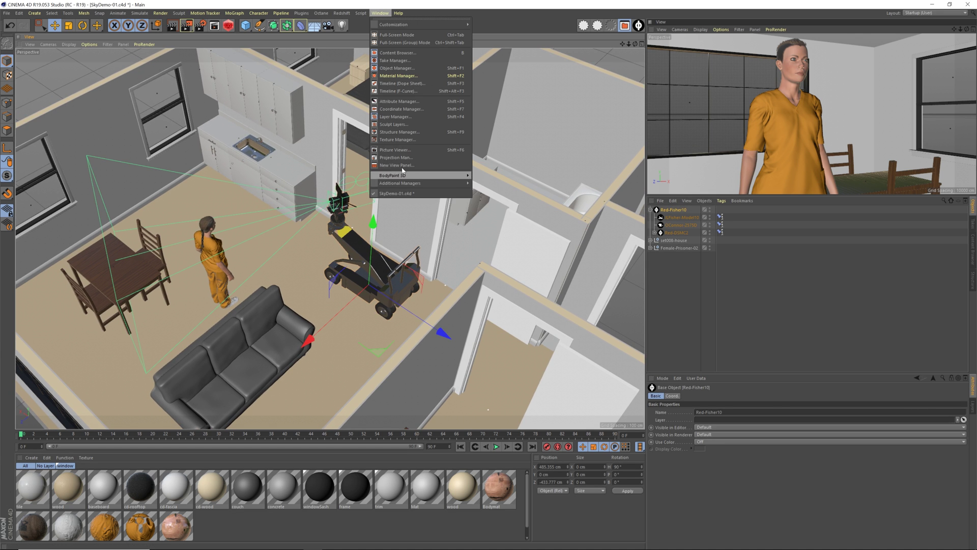
pyautogui.click(677, 279)
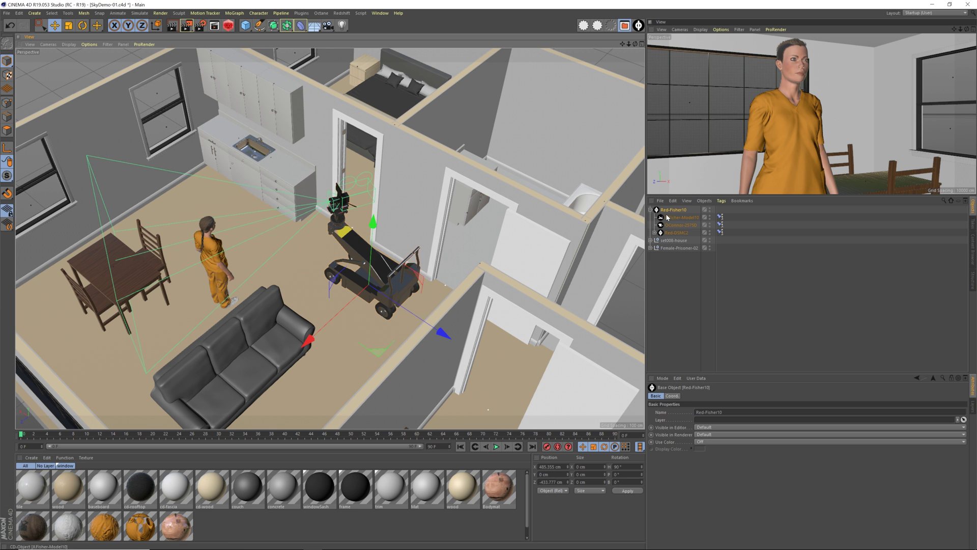
pyautogui.keyDown('alt'); pyautogui.moveTo(377, 318); pyautogui.dragTo(445, 312); pyautogui.keyUp('alt')
pyautogui.moveTo(373, 265)
pyautogui.keyDown('alt'); pyautogui.mouseDown()
pyautogui.moveTo(377, 276)
pyautogui.moveTo(391, 273)
pyautogui.mouseUp(); pyautogui.keyUp('alt')
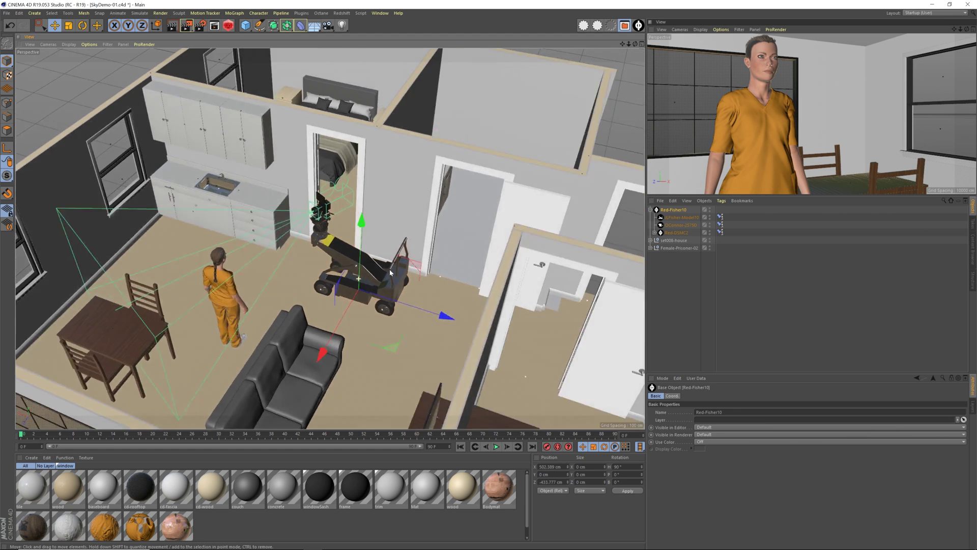
# Step: Add a Sky object to the scene
pyautogui.keyDown('alt'); pyautogui.moveTo(390, 273); pyautogui.dragTo(373, 273, button='right'); pyautogui.keyUp('alt')
pyautogui.moveTo(374, 273)
pyautogui.keyDown('alt'); pyautogui.mouseDown()
pyautogui.moveTo(388, 255)
pyautogui.moveTo(389, 270)
pyautogui.mouseUp(); pyautogui.keyUp('alt')
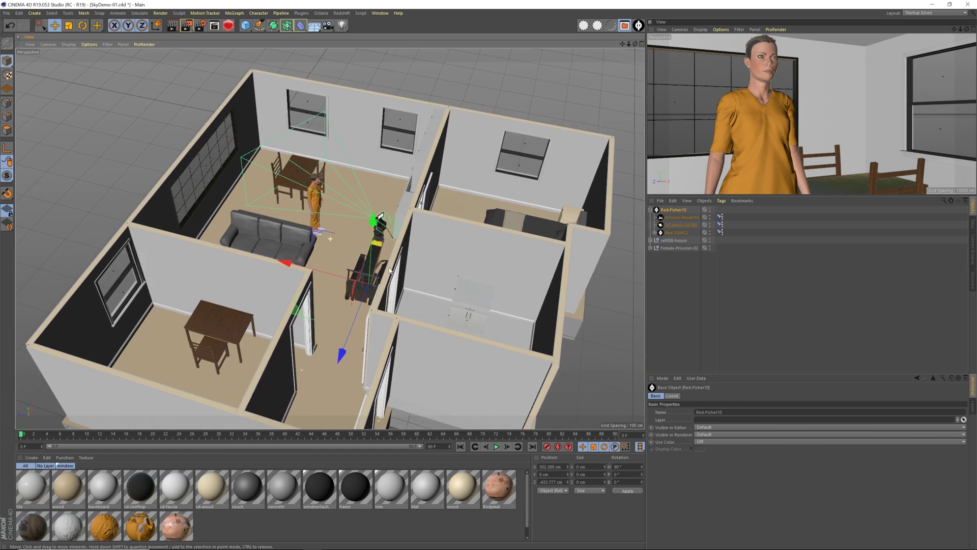
pyautogui.keyDown('alt'); pyautogui.moveTo(389, 271); pyautogui.dragTo(381, 270, button='right'); pyautogui.keyUp('alt')
pyautogui.keyDown('alt'); pyautogui.moveTo(381, 270); pyautogui.dragTo(329, 241, button='middle'); pyautogui.keyUp('alt')
pyautogui.click(315, 27)
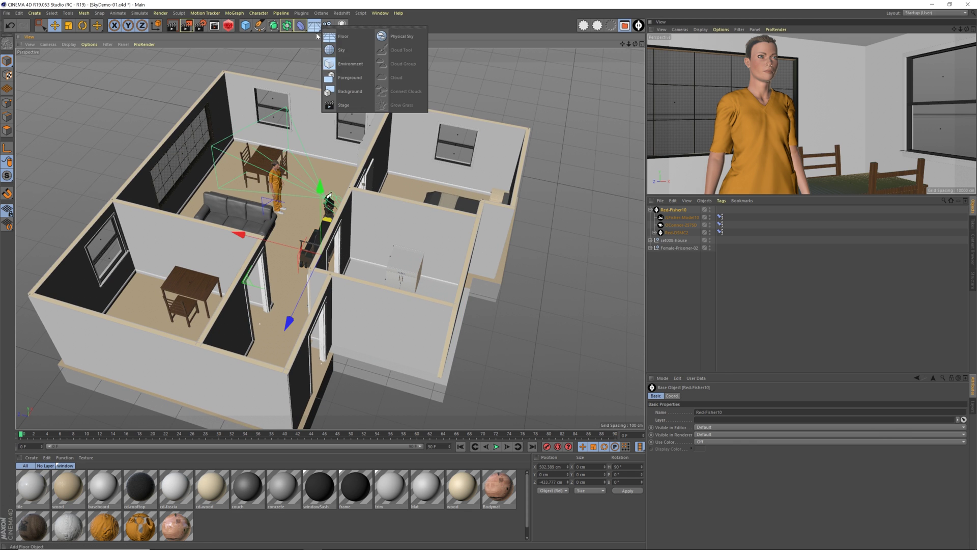
pyautogui.click(338, 50)
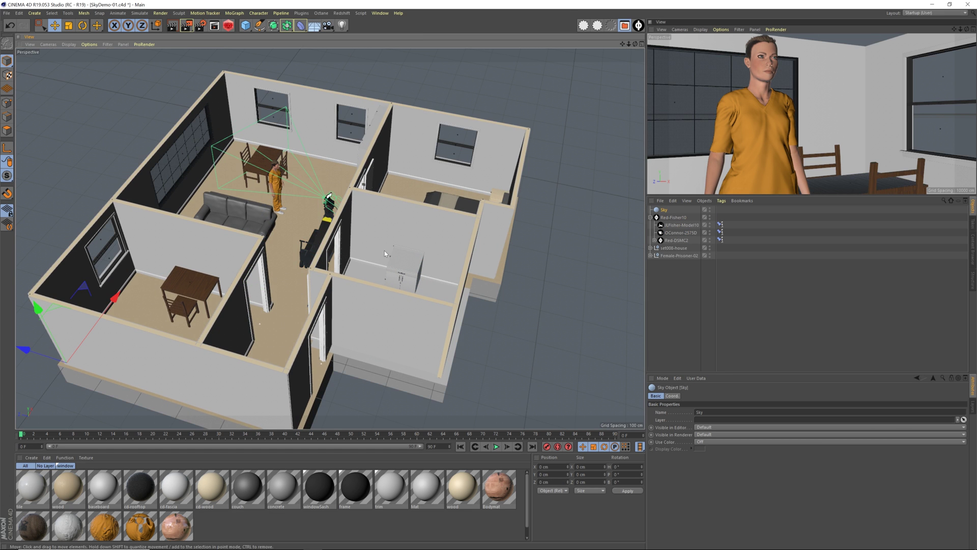
# Step: Look at the sky around the house from a distance and turn off the Sky object's editor visibility
pyautogui.keyDown('alt'); pyautogui.moveTo(384, 251); pyautogui.dragTo(367, 168); pyautogui.keyUp('alt')
pyautogui.keyDown('alt'); pyautogui.moveTo(367, 168); pyautogui.dragTo(290, 165, button='right'); pyautogui.keyUp('alt')
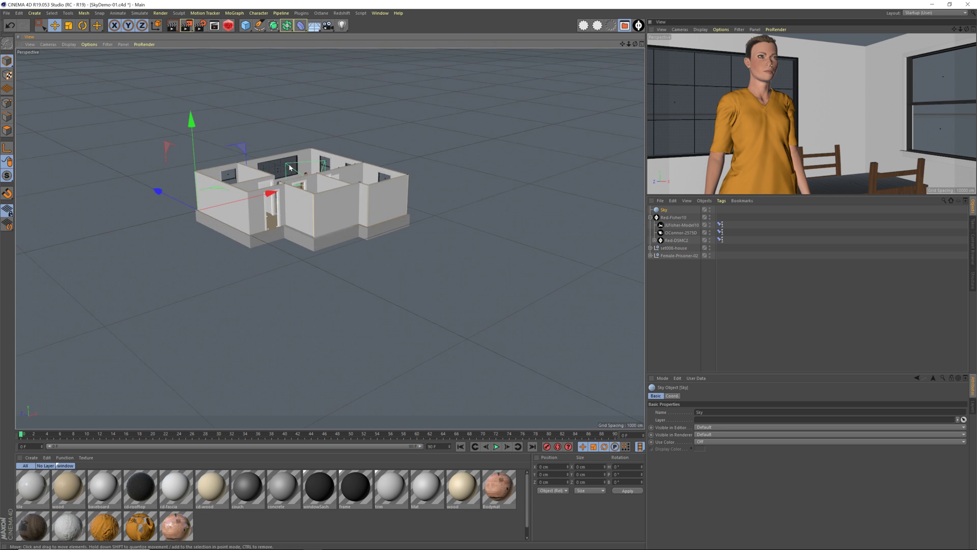
pyautogui.keyDown('alt'); pyautogui.moveTo(290, 167); pyautogui.dragTo(348, 272); pyautogui.keyUp('alt')
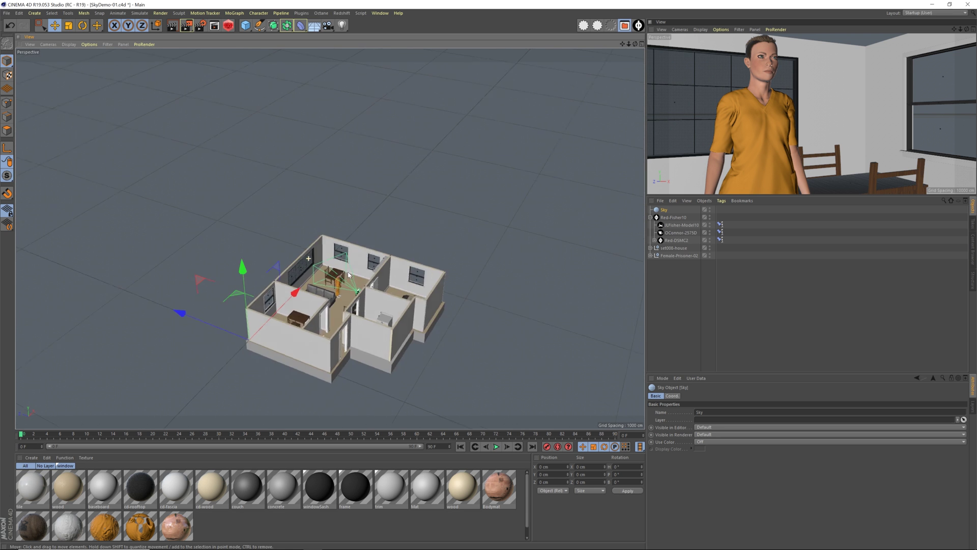
pyautogui.scroll(8, 348, 274)
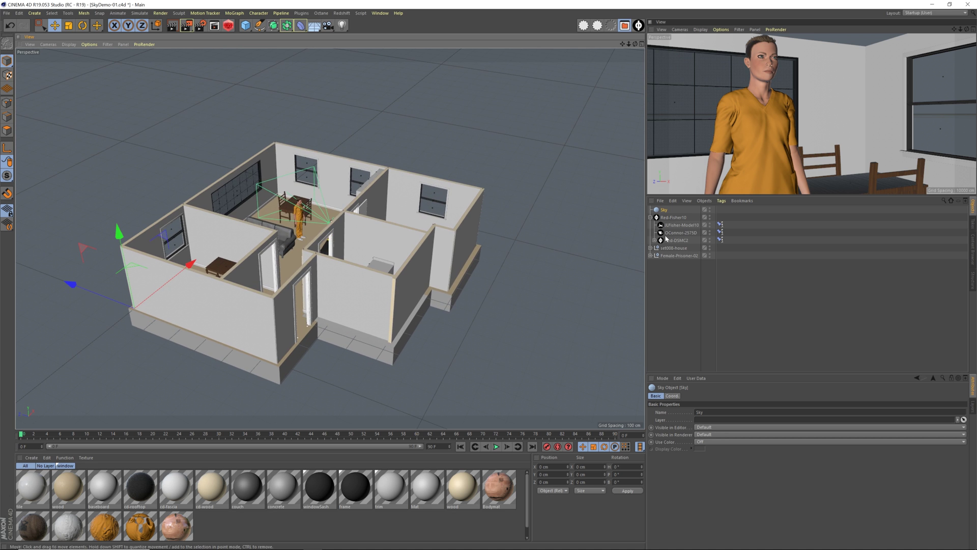
pyautogui.click(710, 209)
pyautogui.click(710, 209)
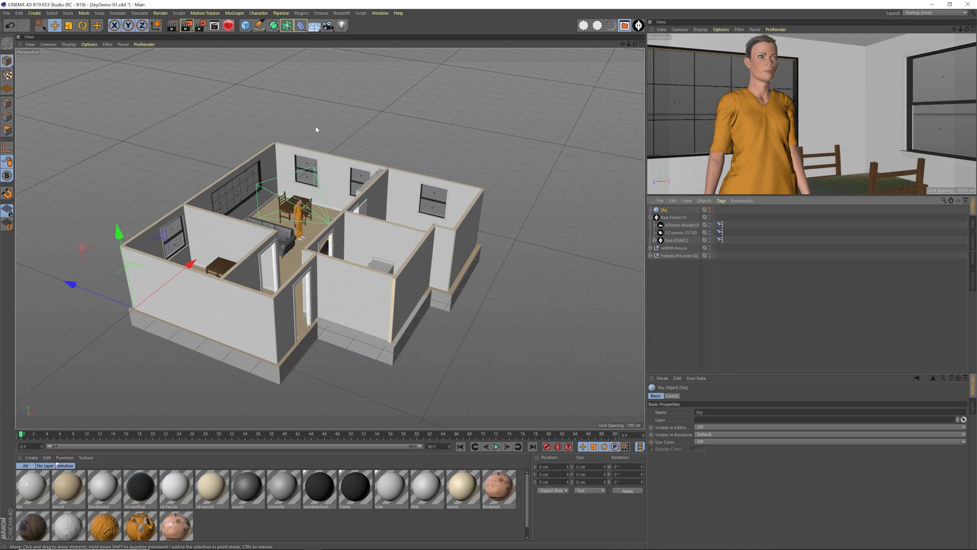
# Step: Create a sphere and enlarge its radius to about 3771 cm so that it encloses the house
pyautogui.click(246, 25)
pyautogui.click(397, 49)
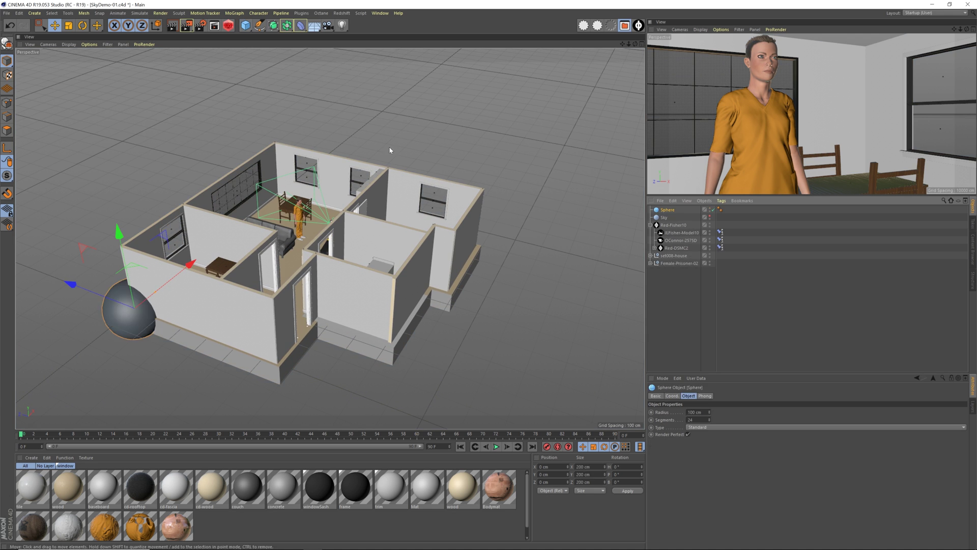
pyautogui.scroll(-8, 230, 271)
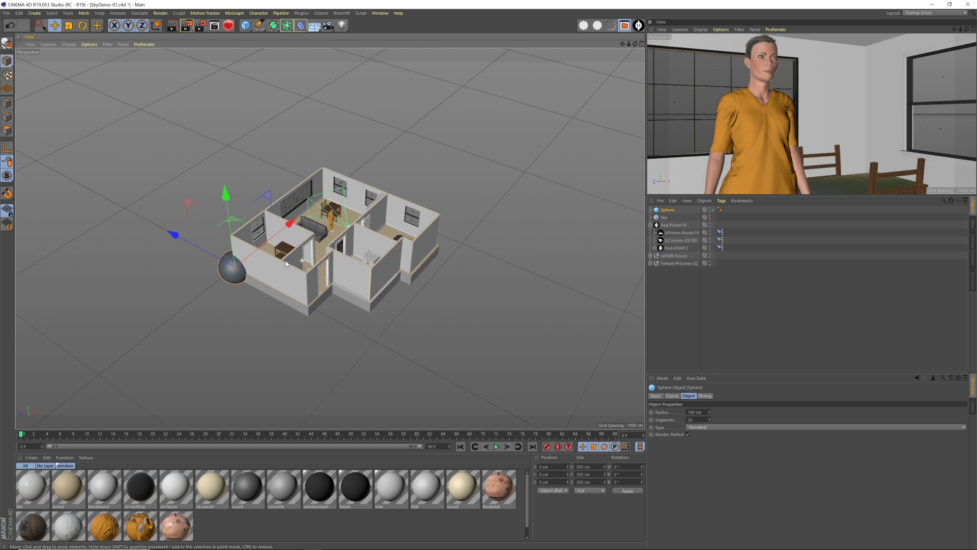
pyautogui.moveTo(246, 258); pyautogui.dragTo(580, 161)
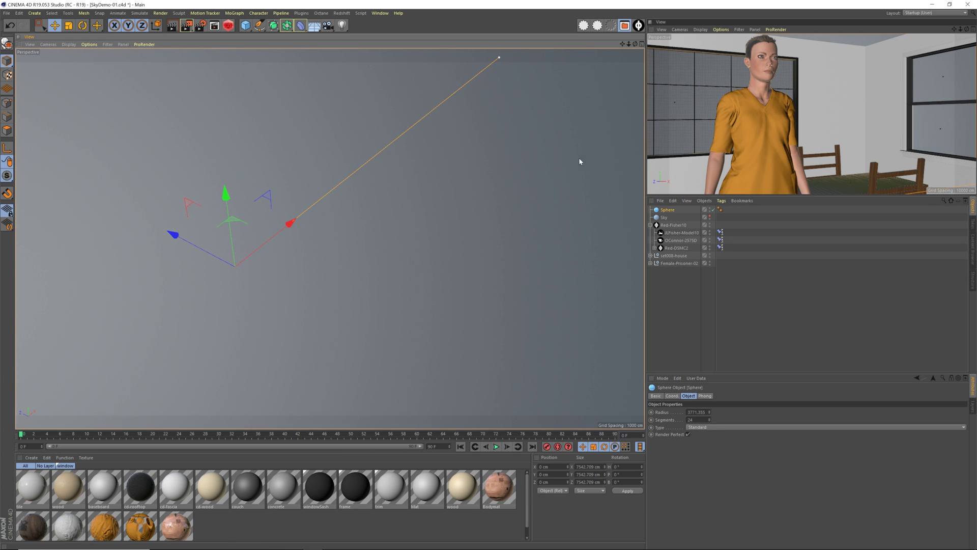
# Step: View the enlarged sphere from inside and outside, and delete it
pyautogui.scroll(8, 498, 216)
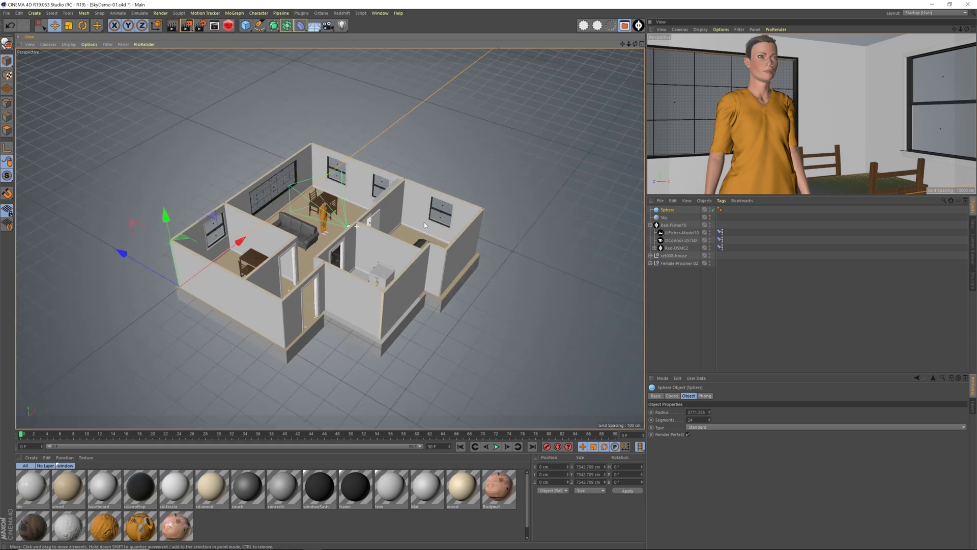
pyautogui.keyDown('alt'); pyautogui.moveTo(346, 197); pyautogui.dragTo(244, 224); pyautogui.keyUp('alt')
pyautogui.scroll(-10, 378, 185)
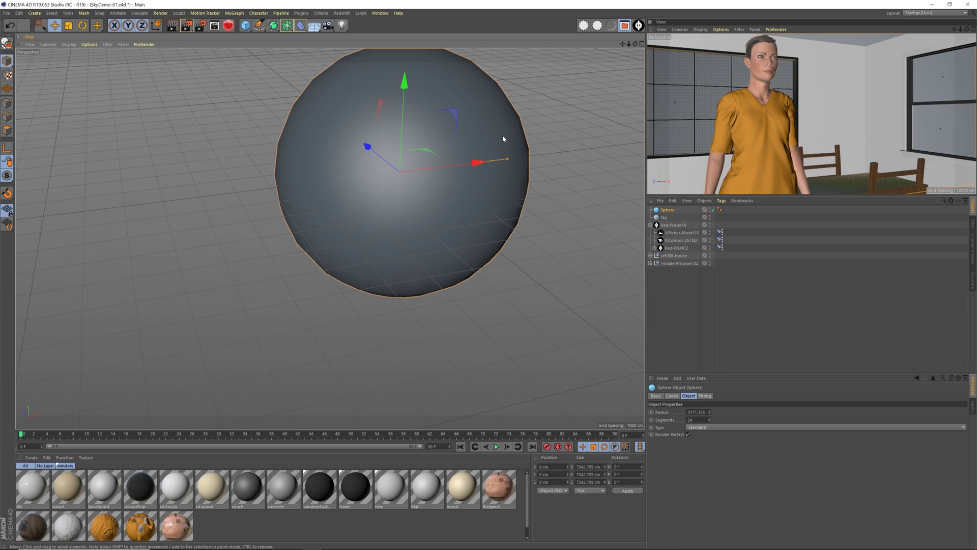
pyautogui.press('Delete')
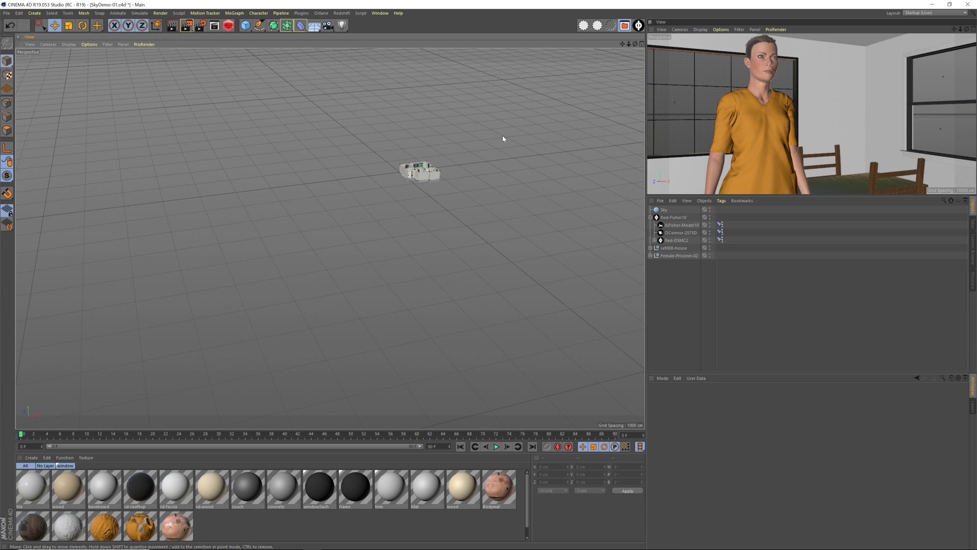
# Step: Select the Sky object and restore its editor visibility to Default
pyautogui.click(664, 210)
pyautogui.scroll(10, 484, 182)
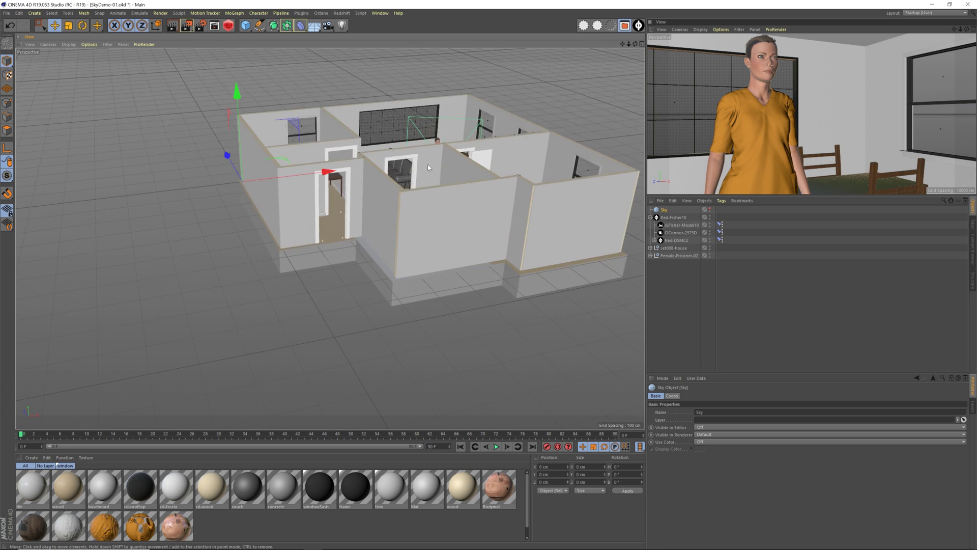
pyautogui.keyDown('alt'); pyautogui.moveTo(428, 168); pyautogui.dragTo(349, 220); pyautogui.keyUp('alt')
pyautogui.scroll(1, 358, 214)
pyautogui.keyDown('alt'); pyautogui.moveTo(359, 213); pyautogui.dragTo(358, 201, button='middle'); pyautogui.keyUp('alt')
pyautogui.scroll(1, 323, 201)
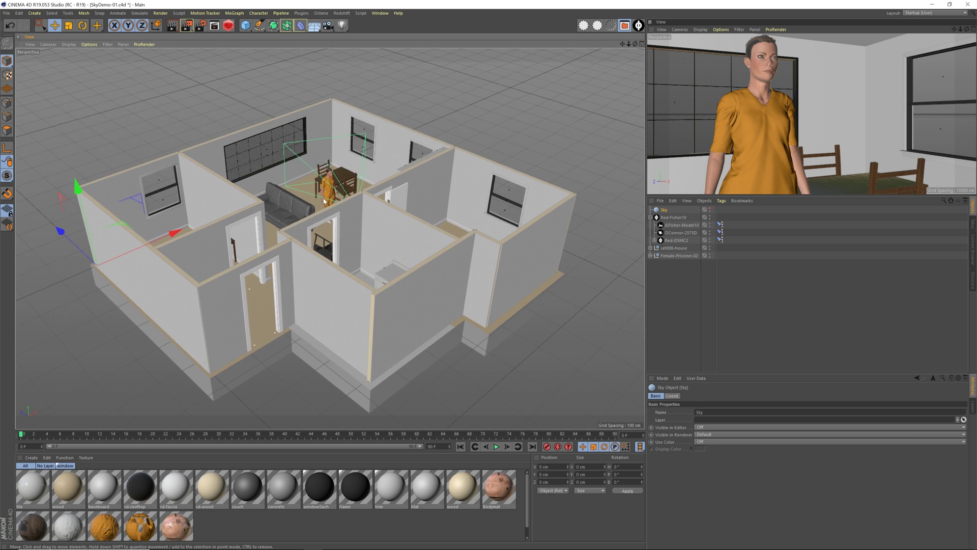
pyautogui.keyDown('alt'); pyautogui.moveTo(323, 201); pyautogui.dragTo(403, 219); pyautogui.keyUp('alt')
pyautogui.scroll(1, 346, 206)
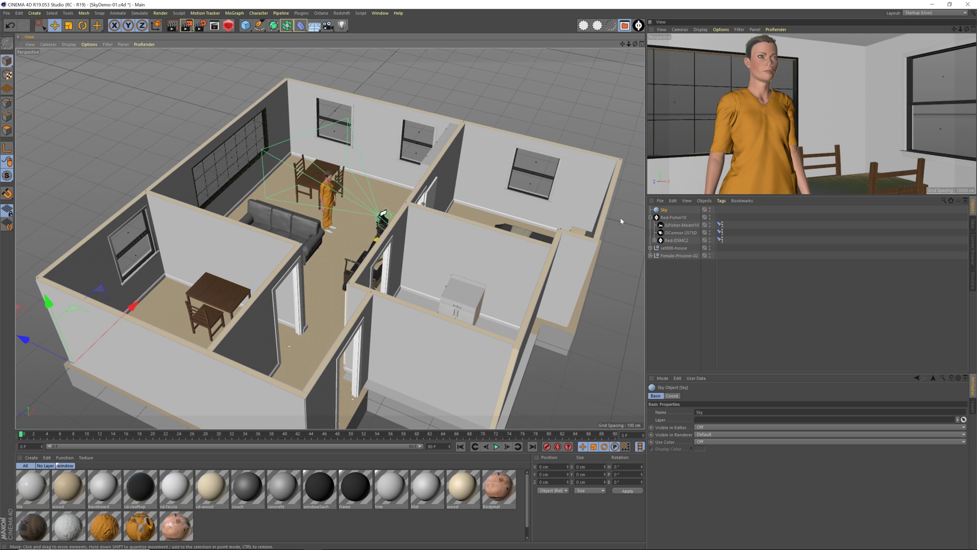
pyautogui.click(711, 210)
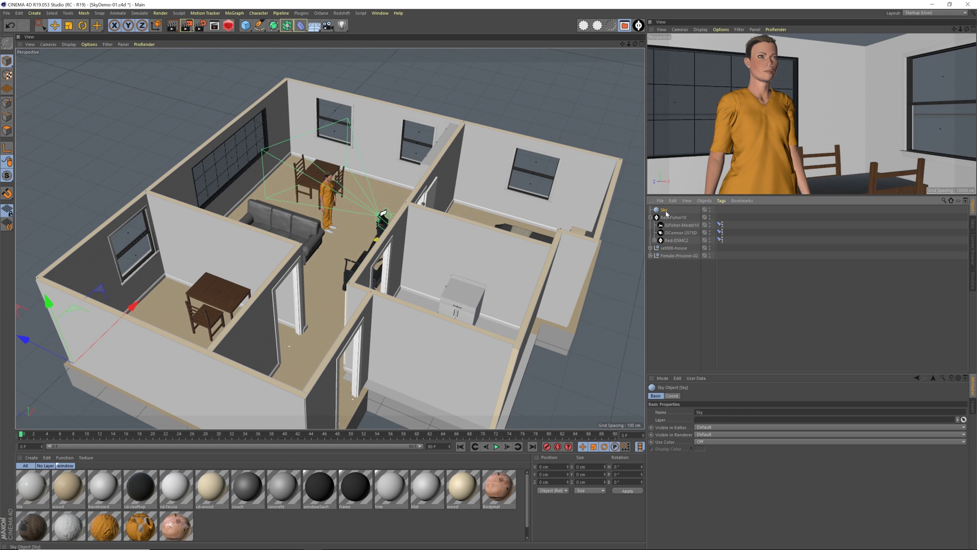
# Step: Create a new material and name it "sky-light"
pyautogui.doubleClick(227, 525)
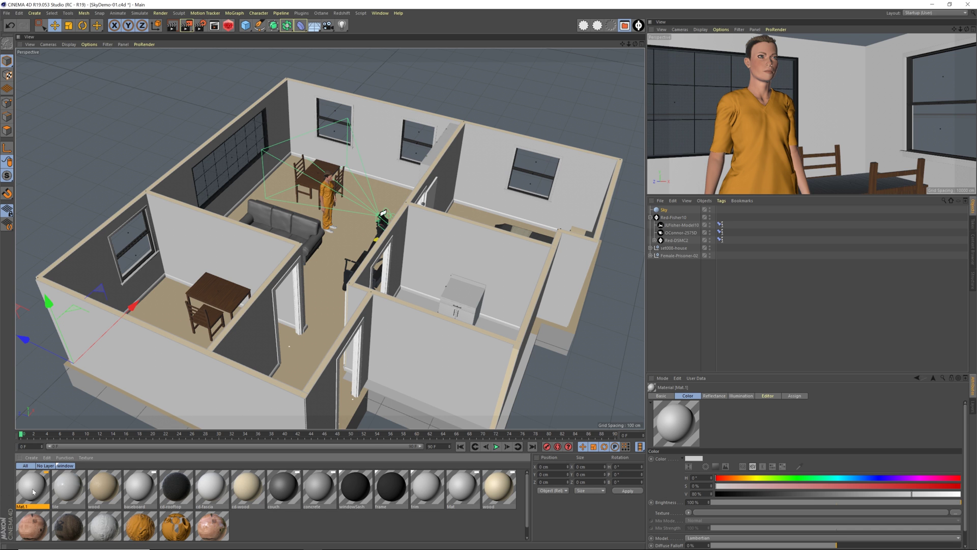
pyautogui.doubleClick(32, 489)
pyautogui.moveTo(280, 57); pyautogui.dragTo(527, 90)
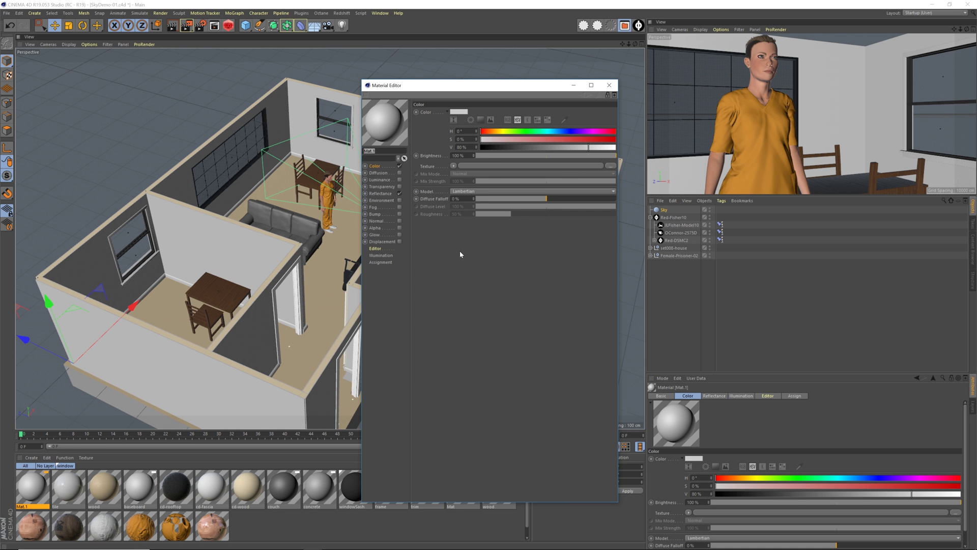
pyautogui.write('sky-light')
pyautogui.press('Return')
# Step: Turn off the Reflectance and Color channels of the sky-light material and enable only its Luminance channel
pyautogui.click(399, 194)
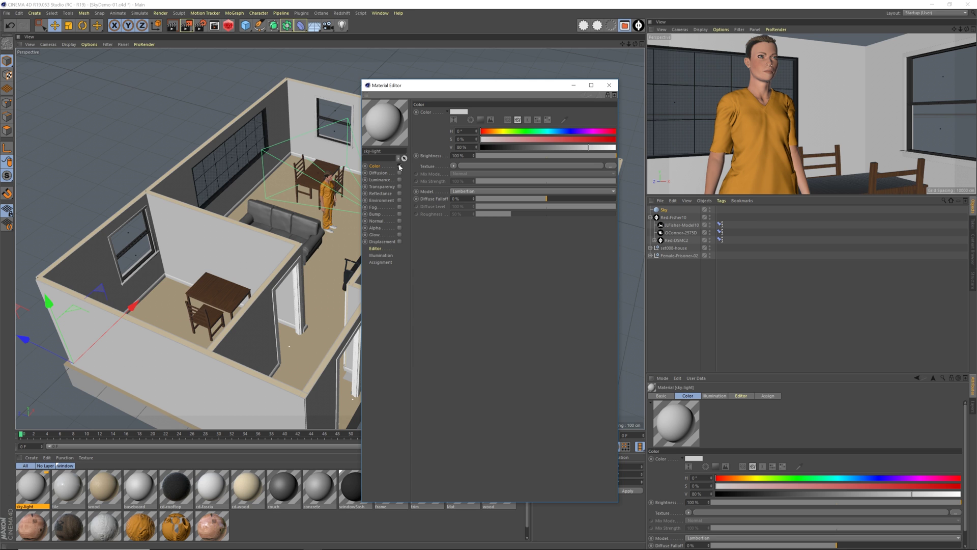
pyautogui.click(399, 166)
pyautogui.click(399, 180)
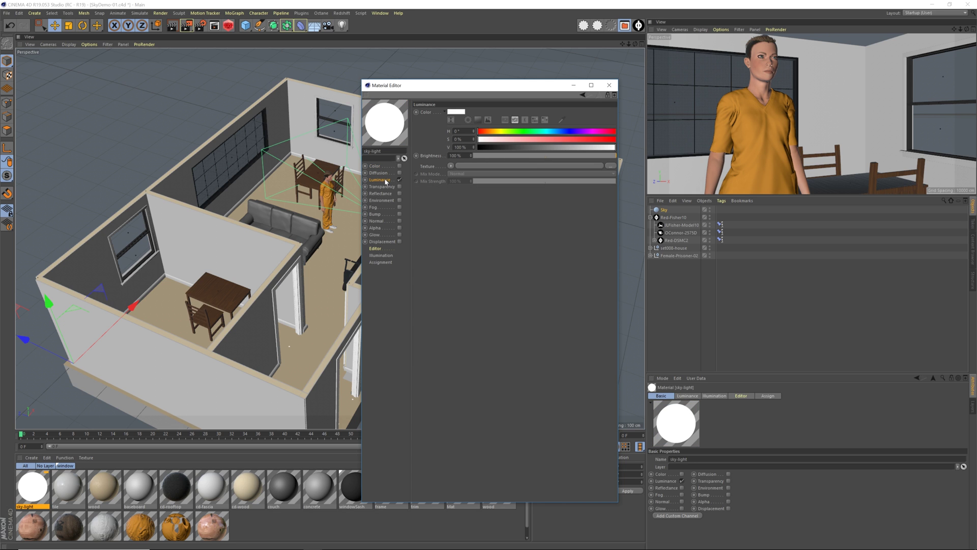
pyautogui.click(384, 174)
pyautogui.click(385, 180)
pyautogui.click(609, 85)
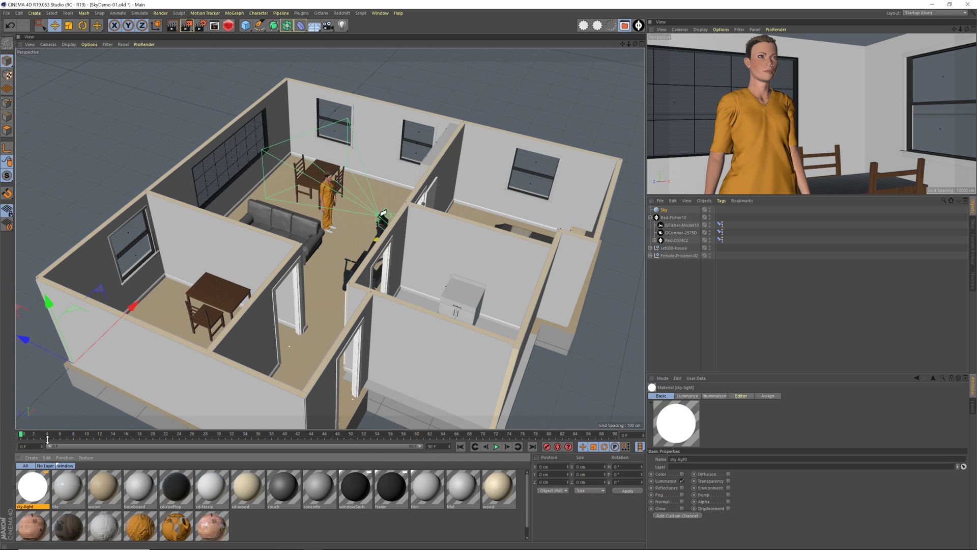
# Step: Apply the sky-light material to the Sky object
pyautogui.click(100, 172)
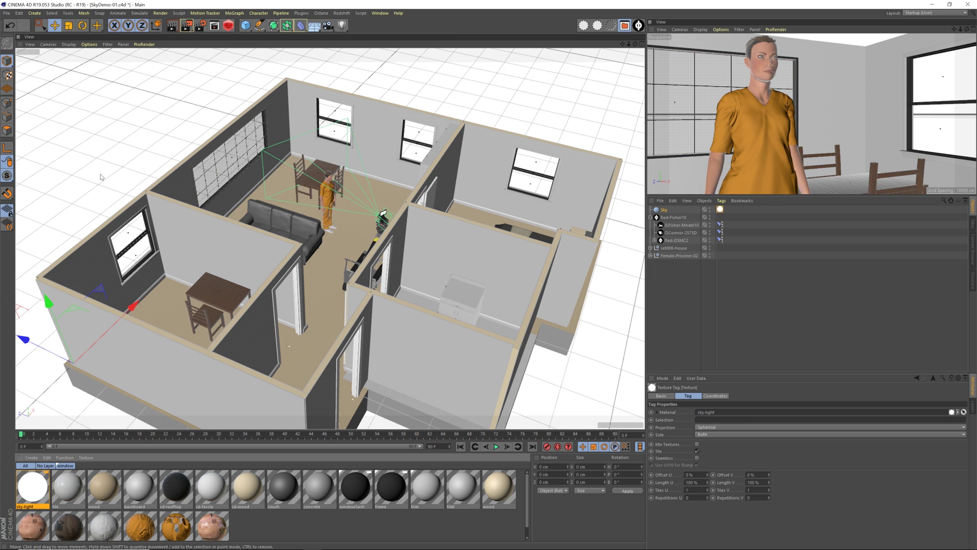
pyautogui.moveTo(34, 491); pyautogui.dragTo(666, 211)
pyautogui.click(682, 284)
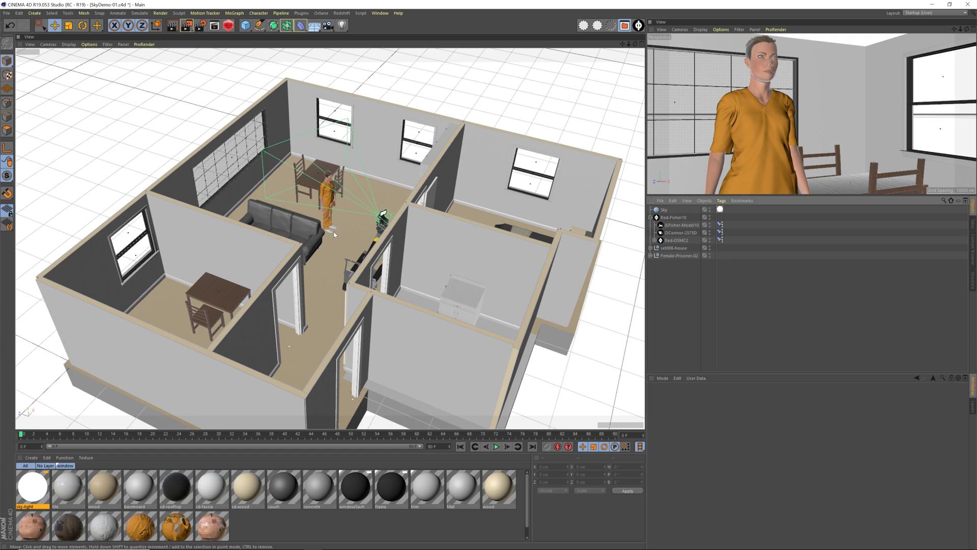
# Step: Save the scene and test-render the overhead view of the roofless house in the Picture Viewer, stopping the render early
pyautogui.keyDown('alt'); pyautogui.moveTo(310, 254); pyautogui.dragTo(333, 196); pyautogui.keyUp('alt')
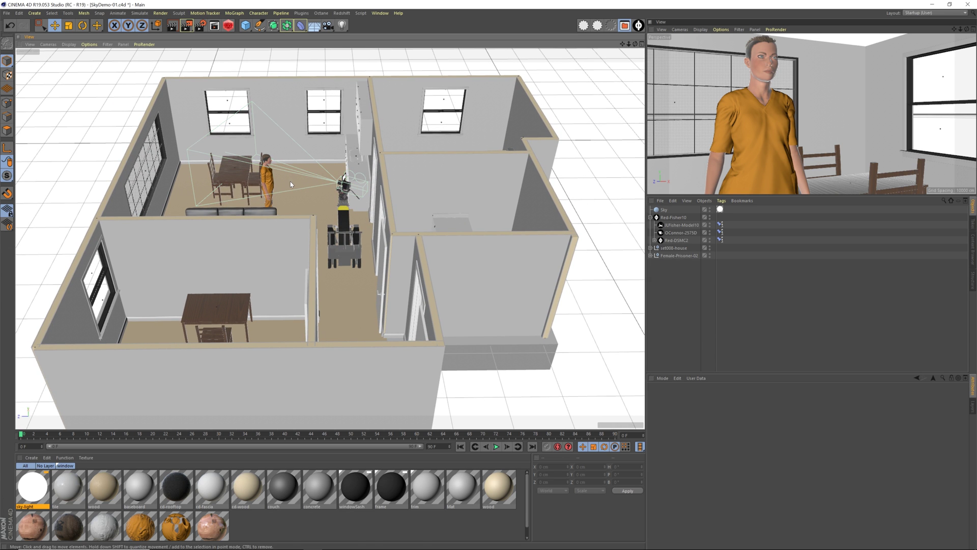
pyautogui.hotkey('ctrl', 's')
pyautogui.hotkey('shift', 'r')
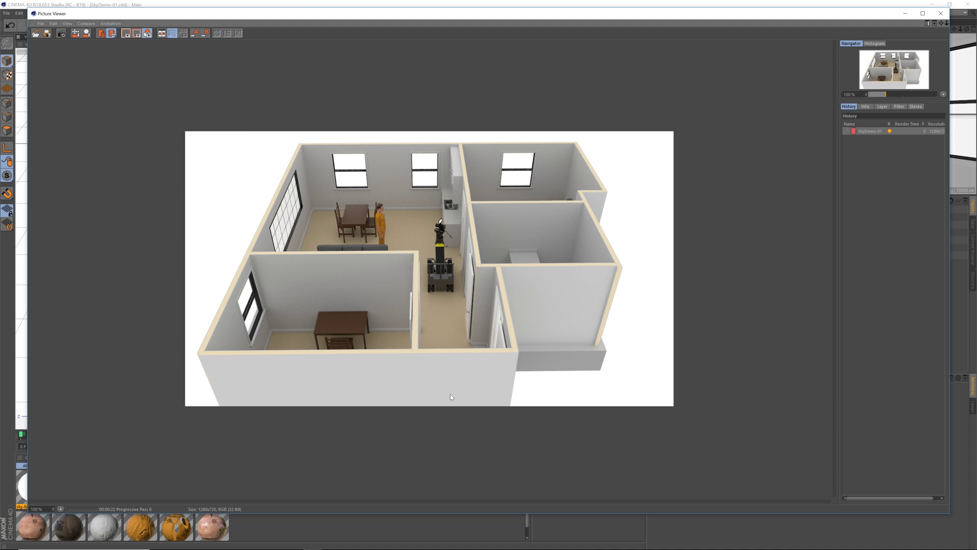
pyautogui.click(61, 34)
pyautogui.click(502, 307)
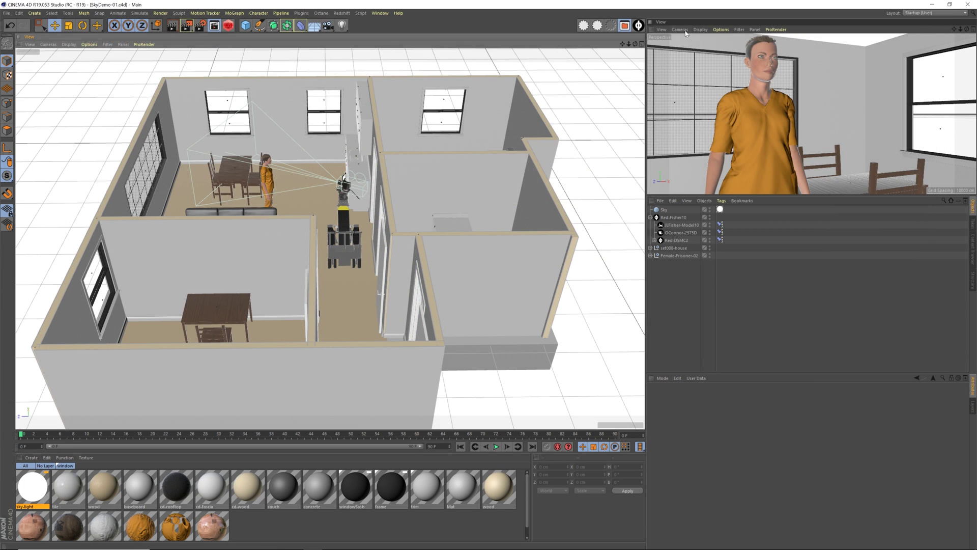
# Step: Make the smaller camera view of the woman the render view
pyautogui.click(681, 29)
pyautogui.moveTo(705, 48)
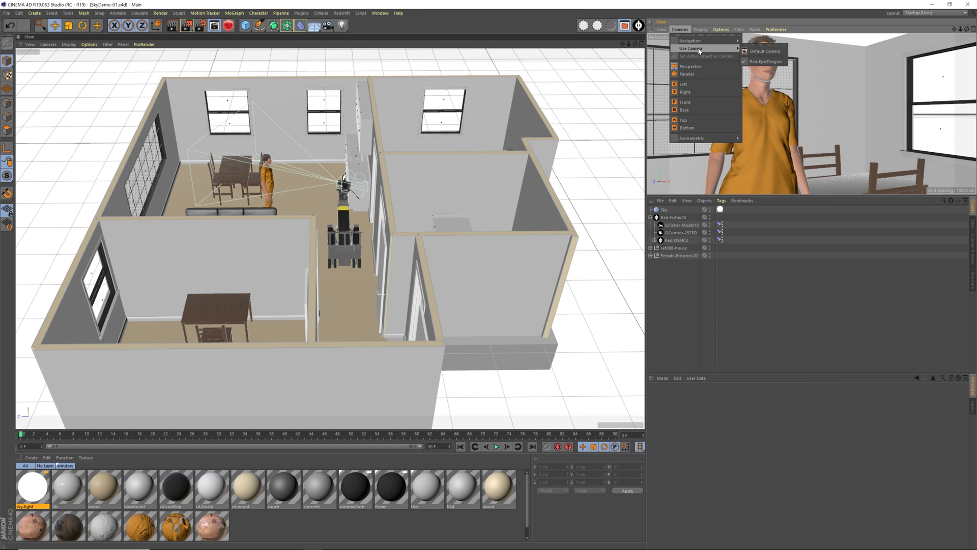
pyautogui.click(766, 51)
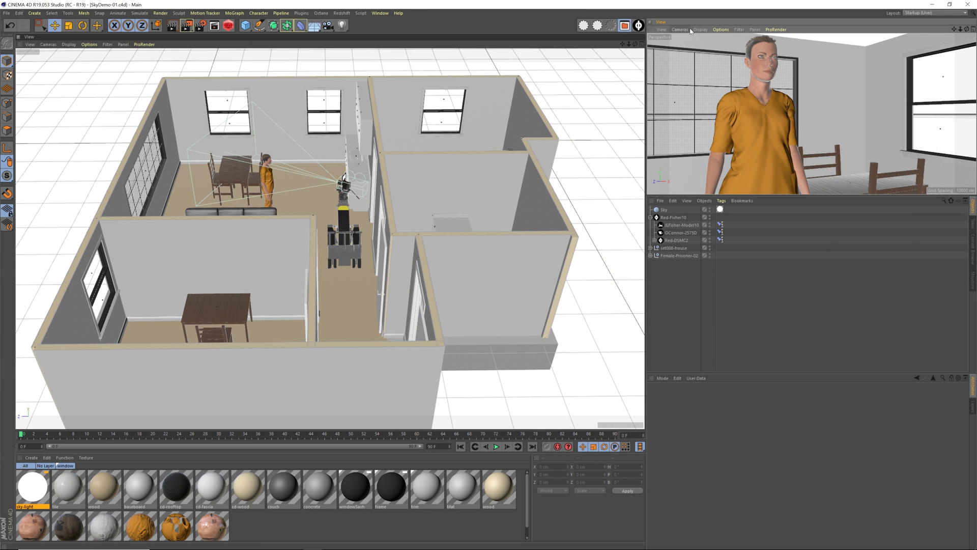
pyautogui.click(680, 30)
pyautogui.click(666, 41)
pyautogui.moveTo(670, 291); pyautogui.dragTo(686, 315)
# Step: Test-render the camera view of the woman without the roof, stop the render and close the Picture Viewer
pyautogui.hotkey('shift', 'r')
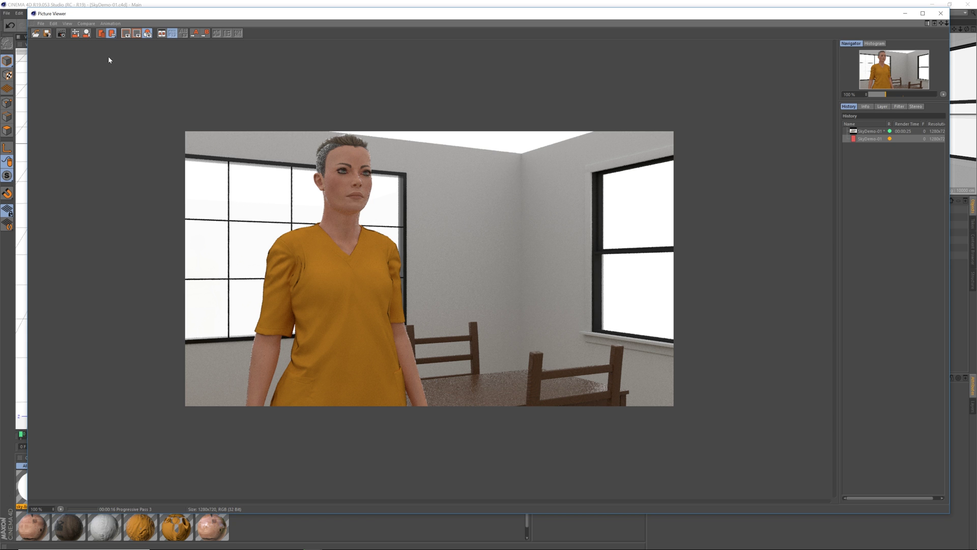
pyautogui.click(62, 34)
pyautogui.click(502, 306)
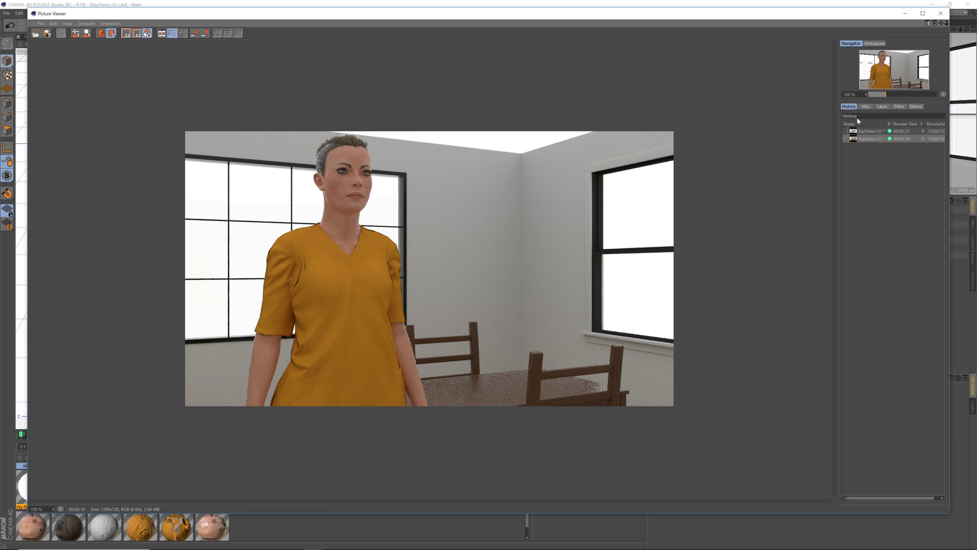
pyautogui.click(941, 14)
# Step: Examine the open-topped house from above, moving closer to the room with the woman and the camera rig
pyautogui.scroll(-3, 298, 199)
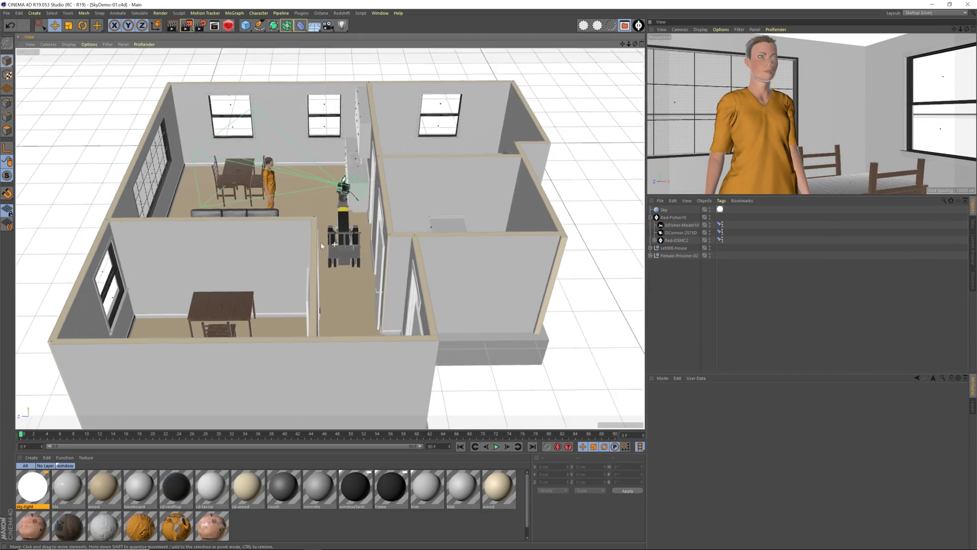
pyautogui.keyDown('alt'); pyautogui.moveTo(298, 199); pyautogui.dragTo(239, 212); pyautogui.keyUp('alt')
pyautogui.keyDown('alt'); pyautogui.moveTo(238, 212); pyautogui.dragTo(305, 256, button='middle'); pyautogui.keyUp('alt')
pyautogui.keyDown('alt'); pyautogui.moveTo(305, 255); pyautogui.dragTo(329, 253, button='right'); pyautogui.keyUp('alt')
pyautogui.keyDown('alt'); pyautogui.moveTo(329, 252); pyautogui.dragTo(275, 257); pyautogui.keyUp('alt')
pyautogui.keyDown('alt'); pyautogui.moveTo(275, 257); pyautogui.dragTo(291, 253, button='middle'); pyautogui.keyUp('alt')
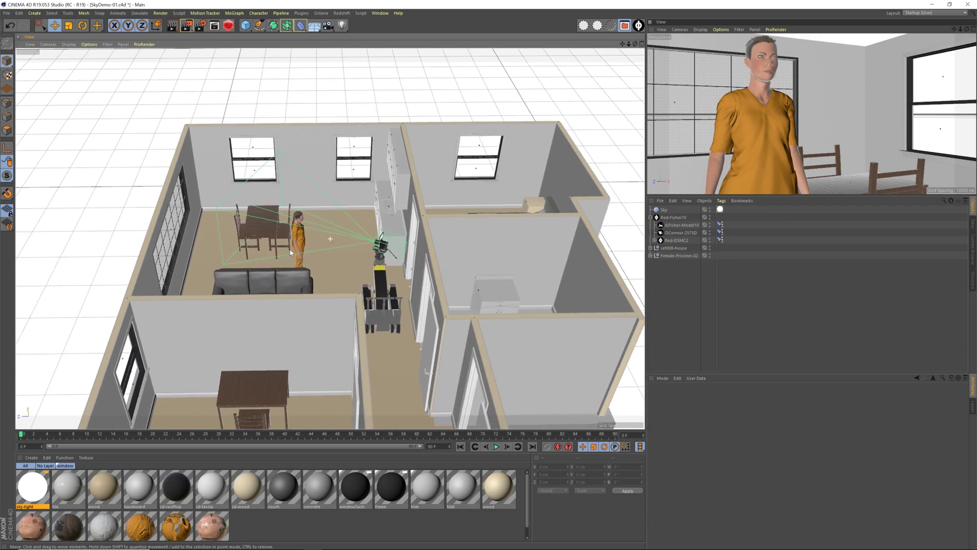
pyautogui.keyDown('alt'); pyautogui.moveTo(290, 253); pyautogui.dragTo(310, 250, button='right'); pyautogui.keyUp('alt')
pyautogui.moveTo(311, 251)
pyautogui.keyDown('alt'); pyautogui.mouseDown()
pyautogui.moveTo(310, 235)
pyautogui.moveTo(276, 235)
pyautogui.moveTo(277, 244)
pyautogui.moveTo(276, 232)
pyautogui.moveTo(322, 228)
pyautogui.moveTo(294, 224)
pyautogui.mouseUp(); pyautogui.keyUp('alt')
pyautogui.keyDown('alt'); pyautogui.moveTo(293, 224); pyautogui.dragTo(301, 226, button='right'); pyautogui.keyUp('alt')
pyautogui.keyDown('alt'); pyautogui.moveTo(301, 226); pyautogui.dragTo(308, 248, button='middle'); pyautogui.keyUp('alt')
pyautogui.keyDown('alt'); pyautogui.moveTo(309, 248); pyautogui.dragTo(326, 242, button='right'); pyautogui.keyUp('alt')
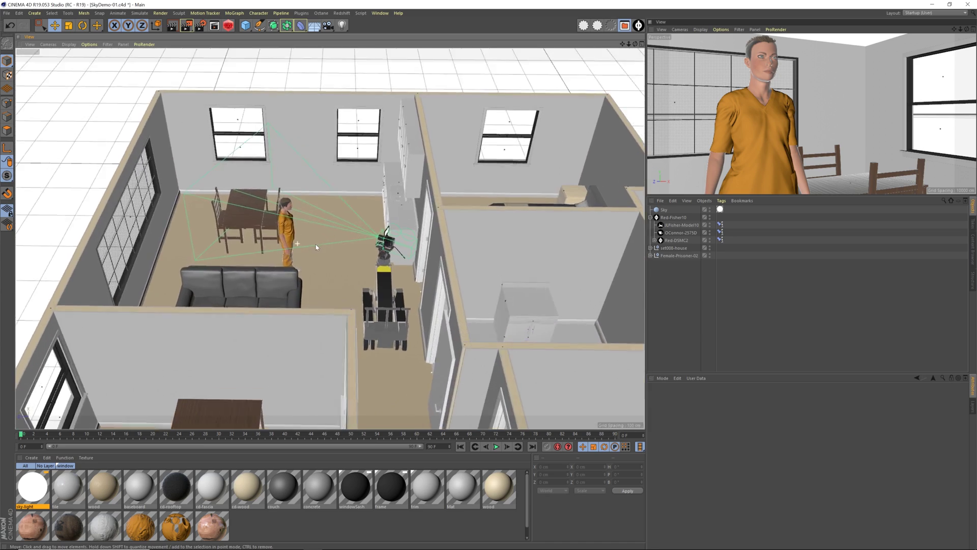
pyautogui.keyDown('alt'); pyautogui.moveTo(331, 238); pyautogui.dragTo(308, 247); pyautogui.keyUp('alt')
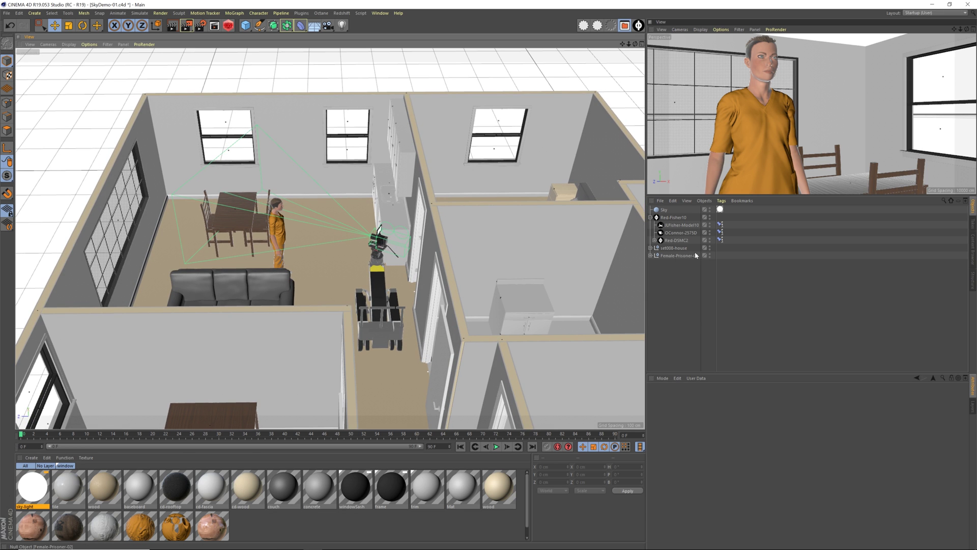
# Step: Restore the editor visibility of the roof inside the house group
pyautogui.click(651, 249)
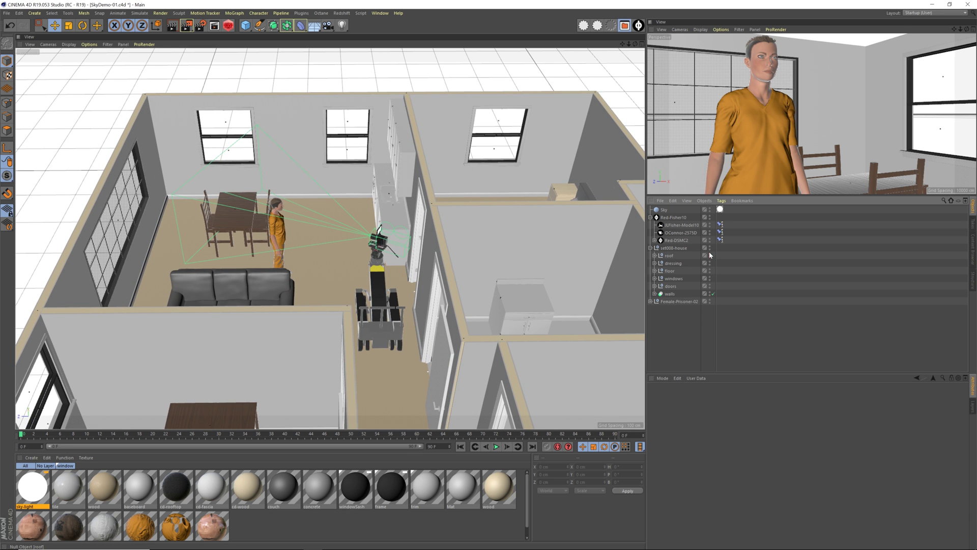
pyautogui.click(710, 254)
pyautogui.click(652, 248)
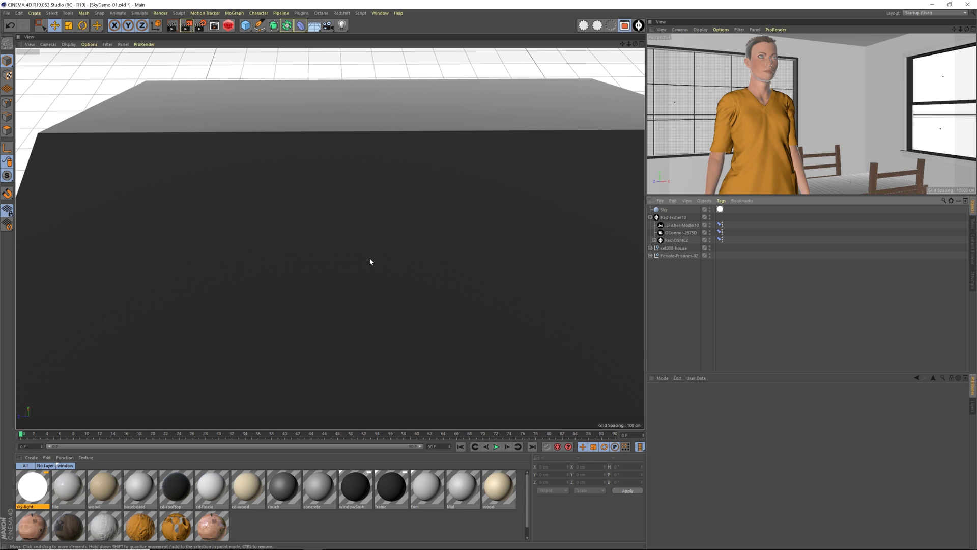
# Step: Look at the roofed house from outside and move in on the large gridded window facing the woman
pyautogui.scroll(-8, 370, 258)
pyautogui.keyDown('alt'); pyautogui.moveTo(391, 283); pyautogui.dragTo(390, 216, button='middle'); pyautogui.keyUp('alt')
pyautogui.keyDown('alt'); pyautogui.moveTo(389, 215); pyautogui.dragTo(318, 281); pyautogui.keyUp('alt')
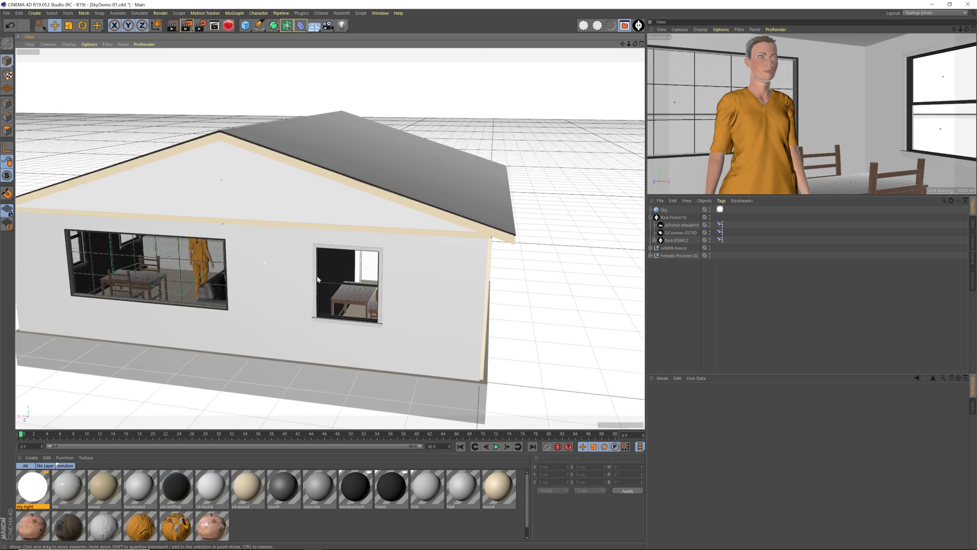
pyautogui.keyDown('alt'); pyautogui.moveTo(318, 282); pyautogui.dragTo(360, 244, button='middle'); pyautogui.keyUp('alt')
pyautogui.scroll(4, 363, 245)
pyautogui.scroll(3, 365, 246)
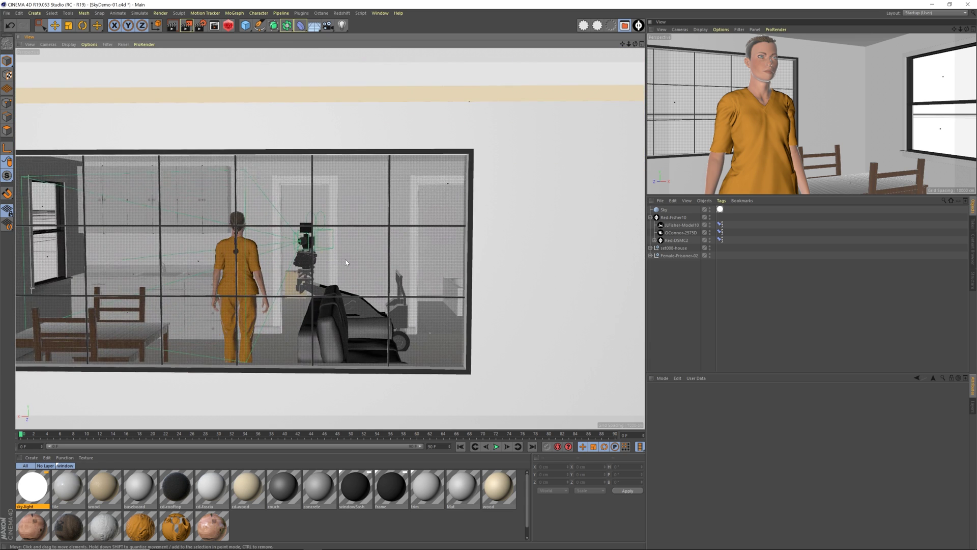
pyautogui.keyDown('alt'); pyautogui.moveTo(345, 262); pyautogui.dragTo(438, 264); pyautogui.keyUp('alt')
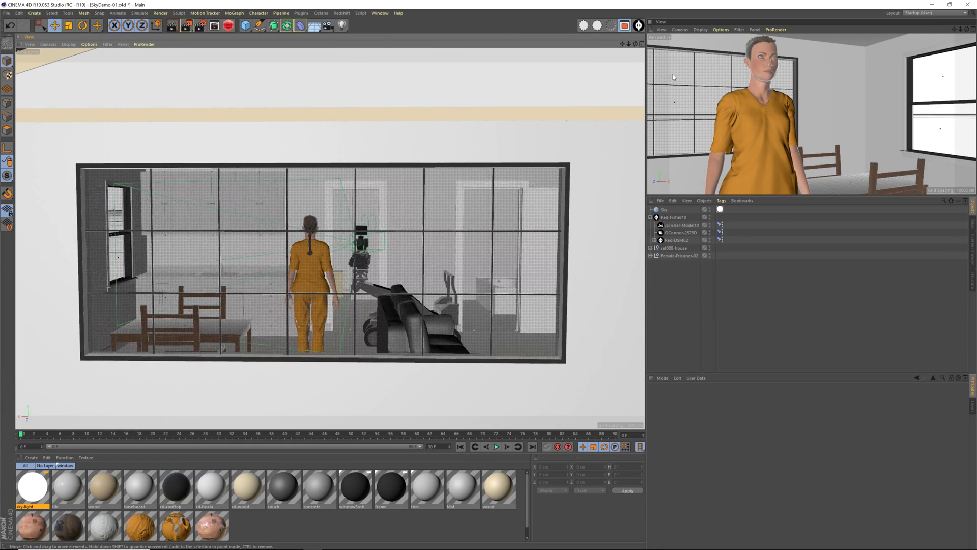
# Step: Test-render the camera view of the woman with the roof in place, stop the render and close the Picture Viewer
pyautogui.click(661, 29)
pyautogui.click(678, 42)
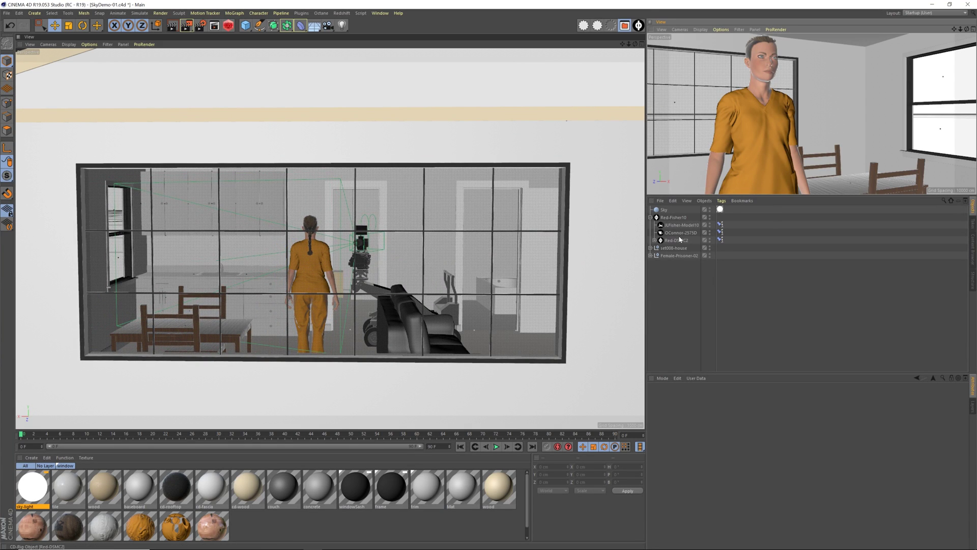
pyautogui.click(679, 290)
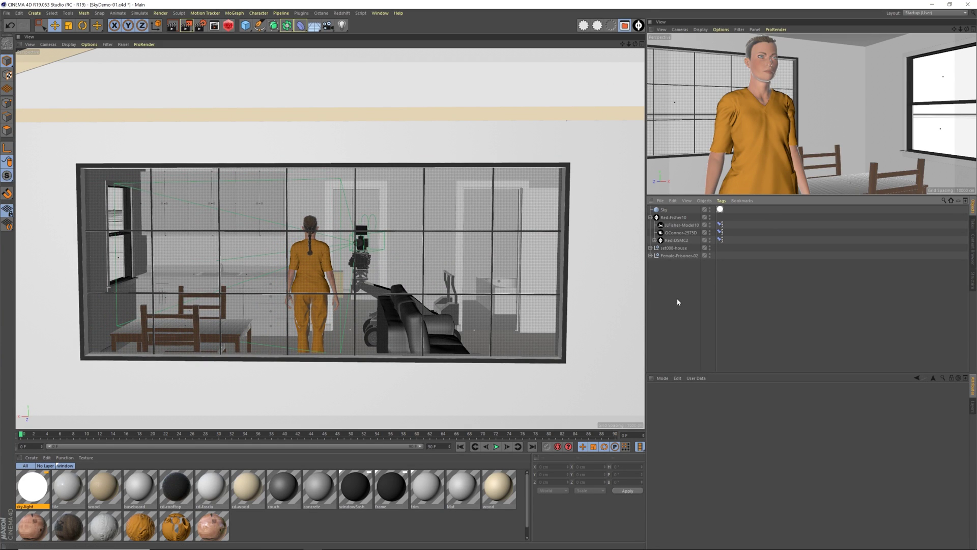
pyautogui.hotkey('shift', 'r')
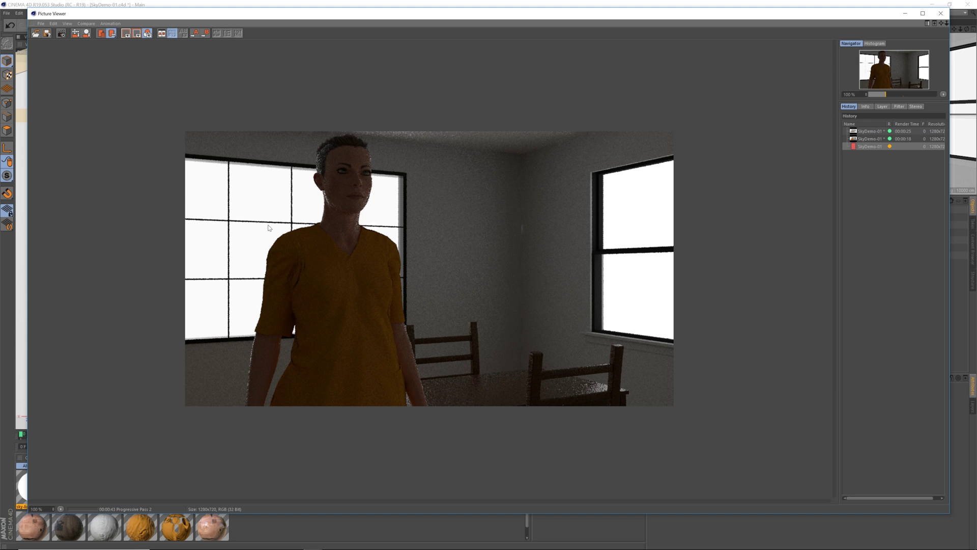
pyautogui.click(61, 38)
pyautogui.click(515, 304)
pyautogui.click(940, 14)
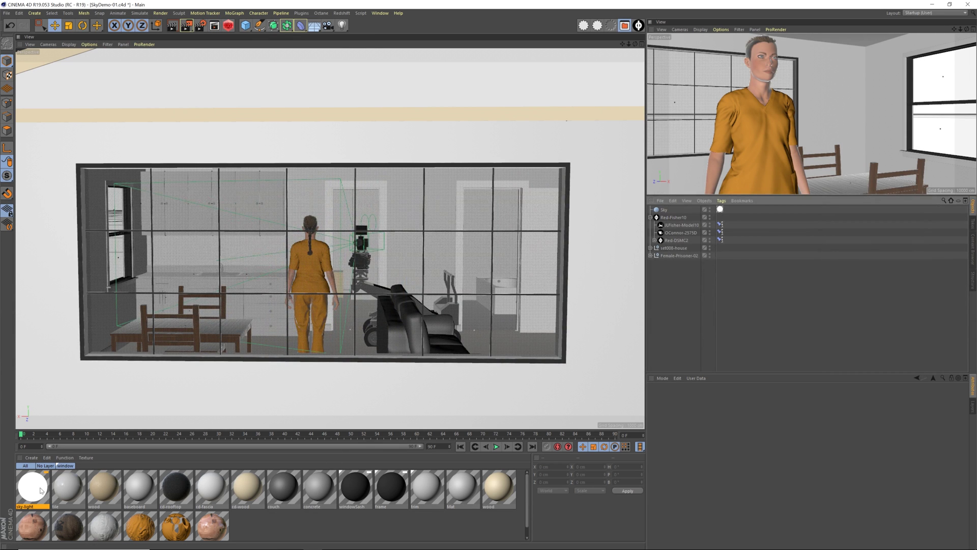
# Step: Set the sky-light material's luminance color to light blue, with hue 212° and saturation about 38%
pyautogui.doubleClick(40, 490)
pyautogui.moveTo(288, 53); pyautogui.dragTo(476, 104)
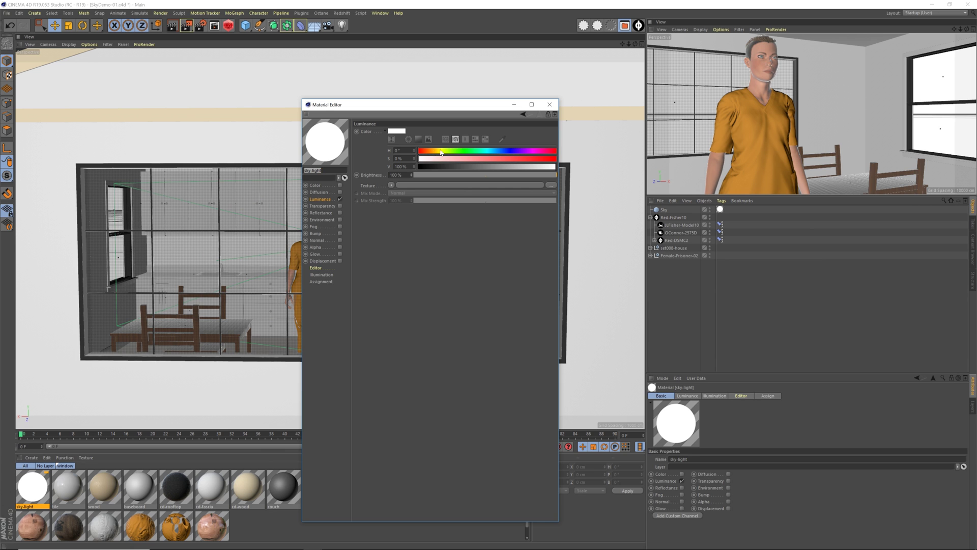
pyautogui.click(488, 151)
pyautogui.moveTo(488, 151); pyautogui.dragTo(500, 152)
pyautogui.moveTo(426, 160); pyautogui.dragTo(464, 162)
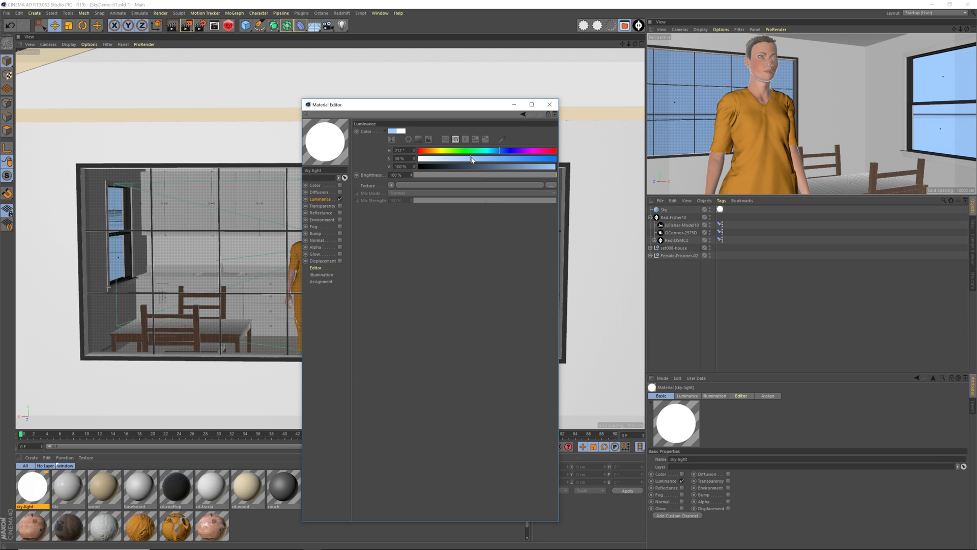
pyautogui.click(549, 104)
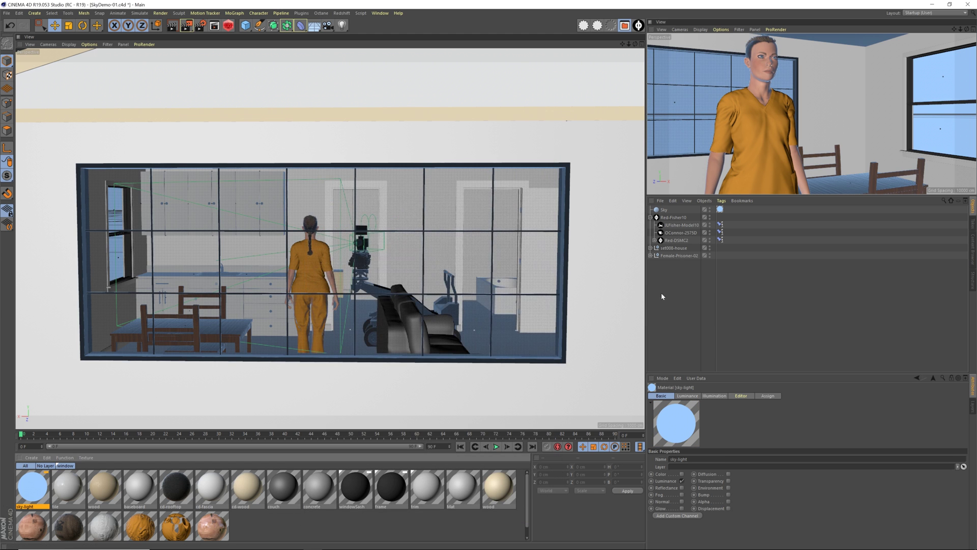
# Step: Save the scene and test-render the camera view with the blue sky light, stopping the render and closing the Picture Viewer
pyautogui.hotkey('ctrl', 's')
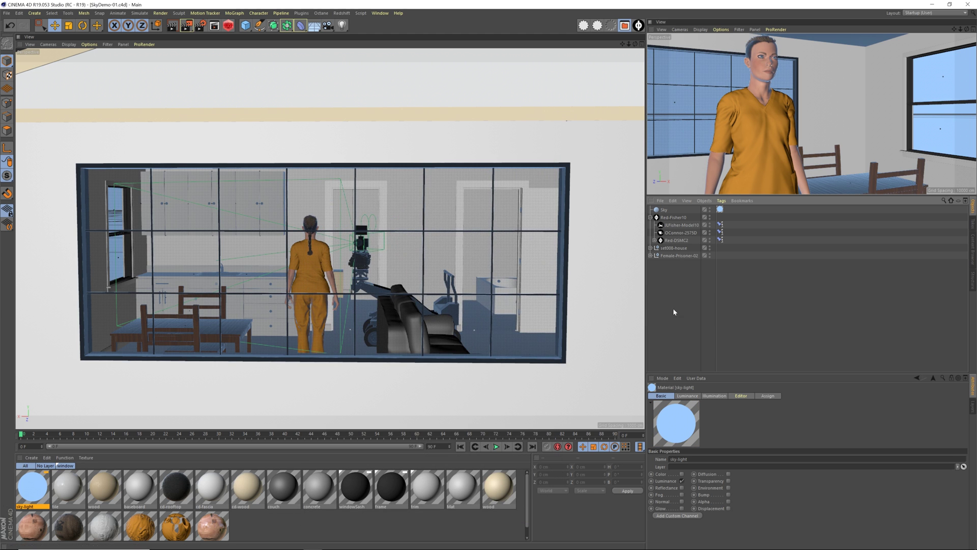
pyautogui.hotkey('shift', 'r')
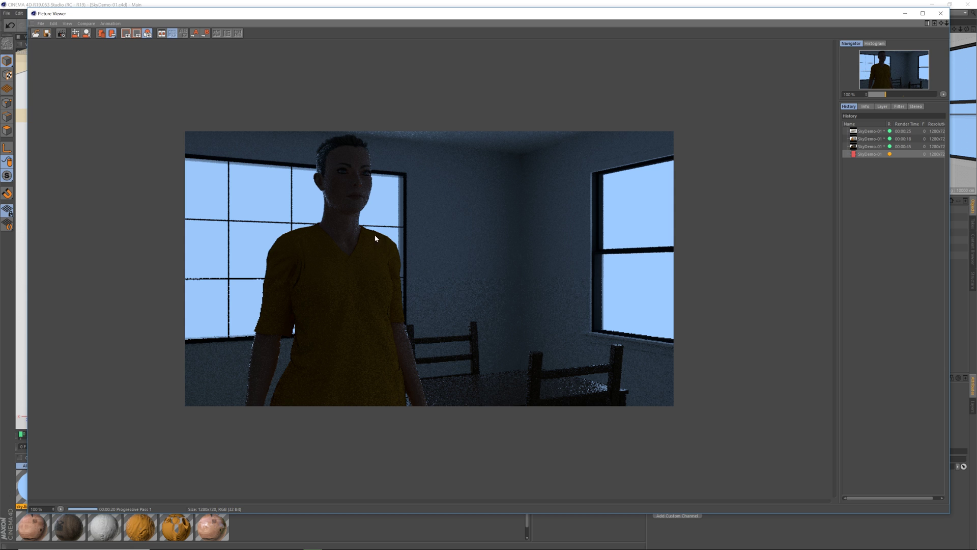
pyautogui.click(61, 33)
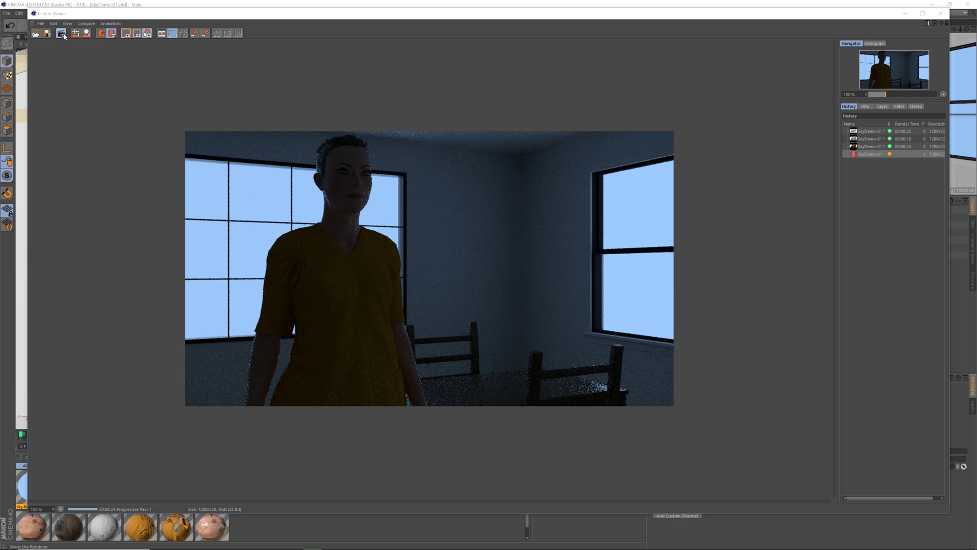
pyautogui.click(496, 306)
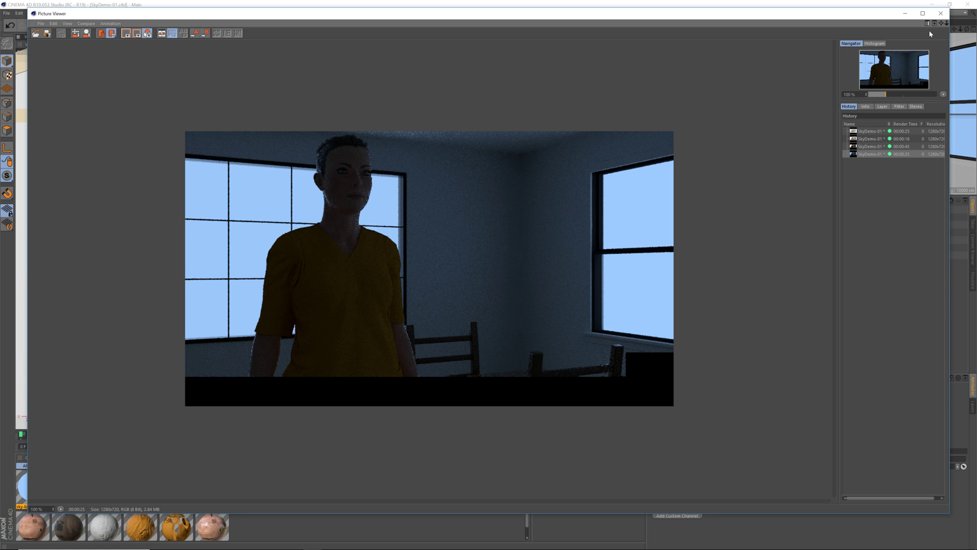
pyautogui.click(940, 13)
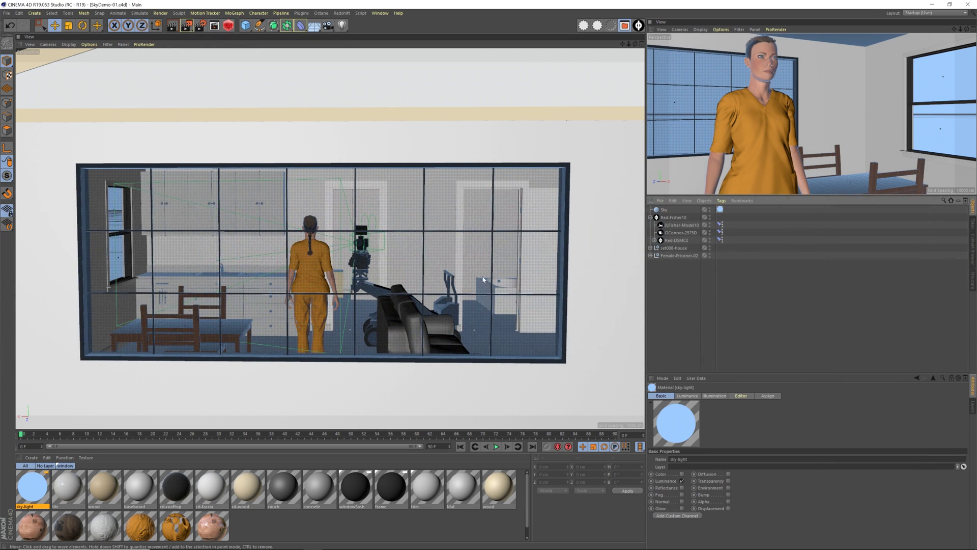
# Step: Hide the roof group inside the house hierarchy and collapse the hierarchy again
pyautogui.click(651, 248)
pyautogui.click(670, 255)
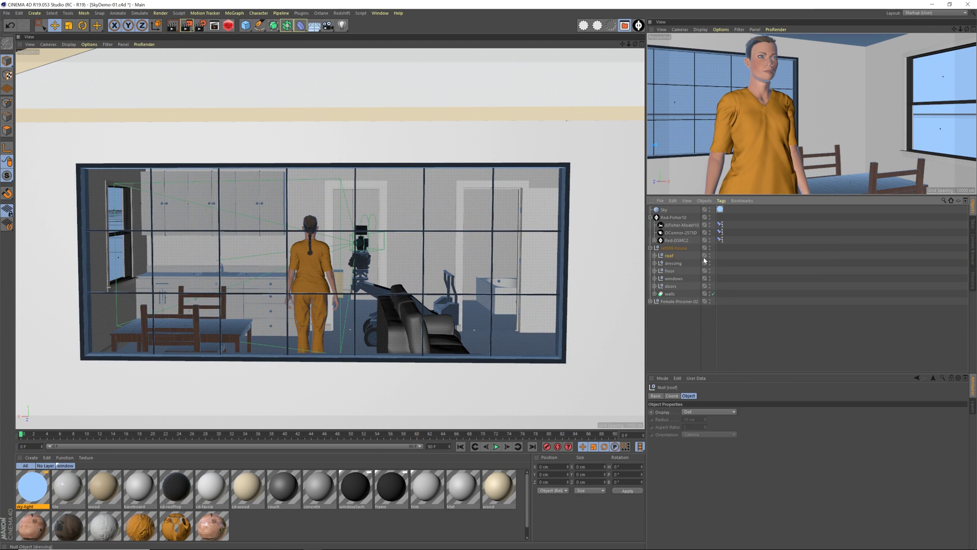
pyautogui.doubleClick(709, 254)
pyautogui.click(682, 318)
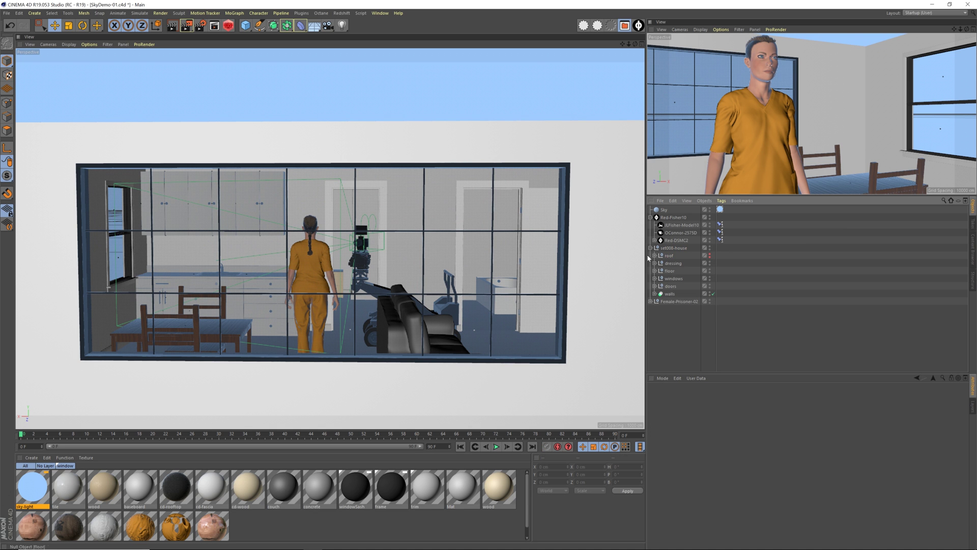
pyautogui.click(651, 248)
# Step: Frame the roofless living room from above and use this perspective view as the render view
pyautogui.keyDown('alt'); pyautogui.moveTo(471, 257); pyautogui.dragTo(371, 277); pyautogui.keyUp('alt')
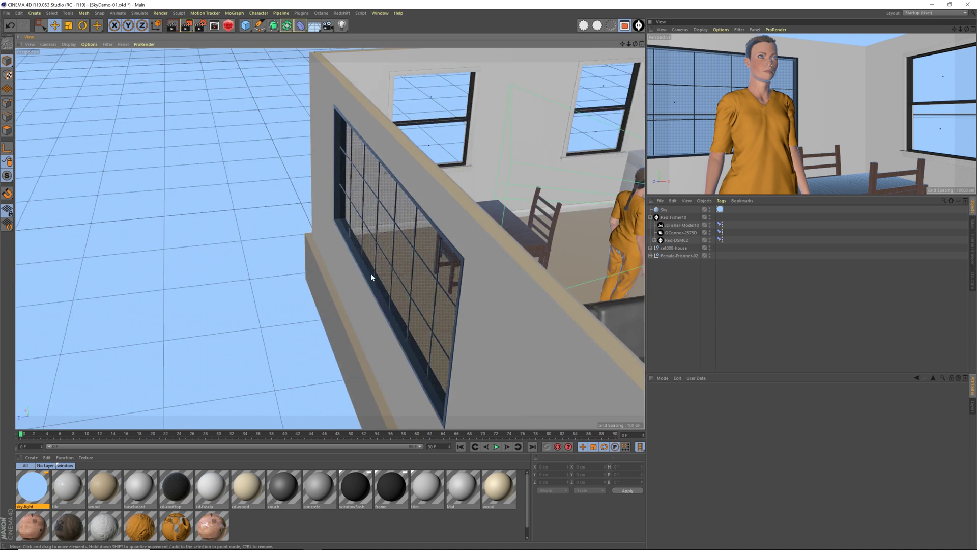
pyautogui.keyDown('alt'); pyautogui.moveTo(372, 278); pyautogui.dragTo(306, 270, button='right'); pyautogui.keyUp('alt')
pyautogui.keyDown('alt'); pyautogui.moveTo(448, 270); pyautogui.dragTo(351, 260); pyautogui.keyUp('alt')
pyautogui.keyDown('alt'); pyautogui.moveTo(352, 259); pyautogui.dragTo(400, 319, button='right'); pyautogui.keyUp('alt')
pyautogui.keyDown('alt'); pyautogui.moveTo(400, 319); pyautogui.dragTo(363, 264, button='middle'); pyautogui.keyUp('alt')
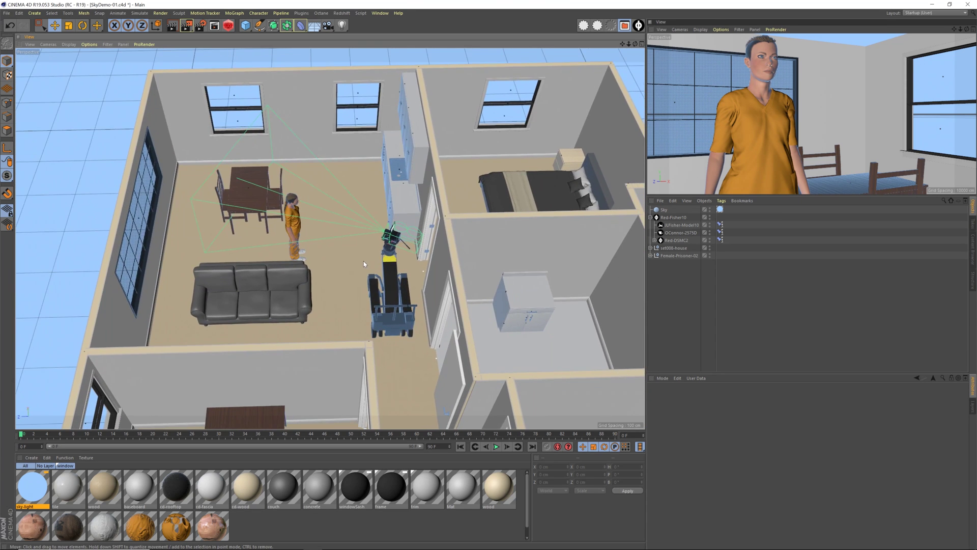
pyautogui.keyDown('alt'); pyautogui.moveTo(364, 264); pyautogui.dragTo(371, 264); pyautogui.keyUp('alt')
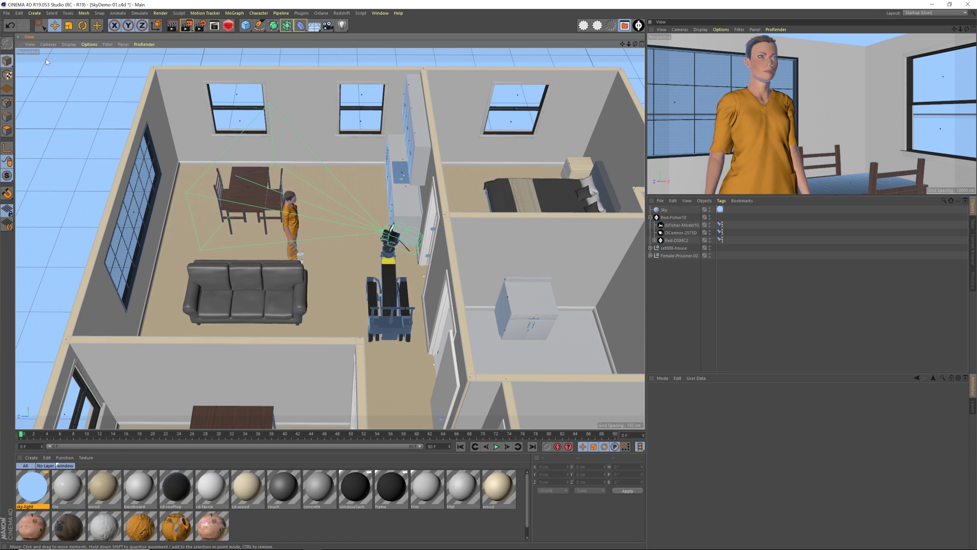
pyautogui.click(30, 44)
pyautogui.click(38, 54)
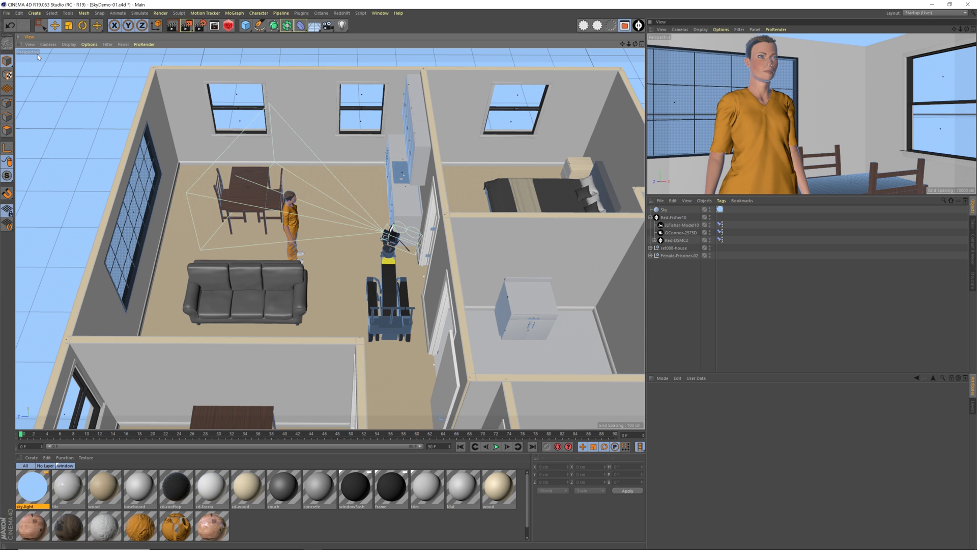
# Step: Add the Arri-SkyPanel-S30 lamp and the Matthews combo riser stand from the Physical-CineDesigner presets, closing the Content Browser
pyautogui.hotkey('shift', 'F8')
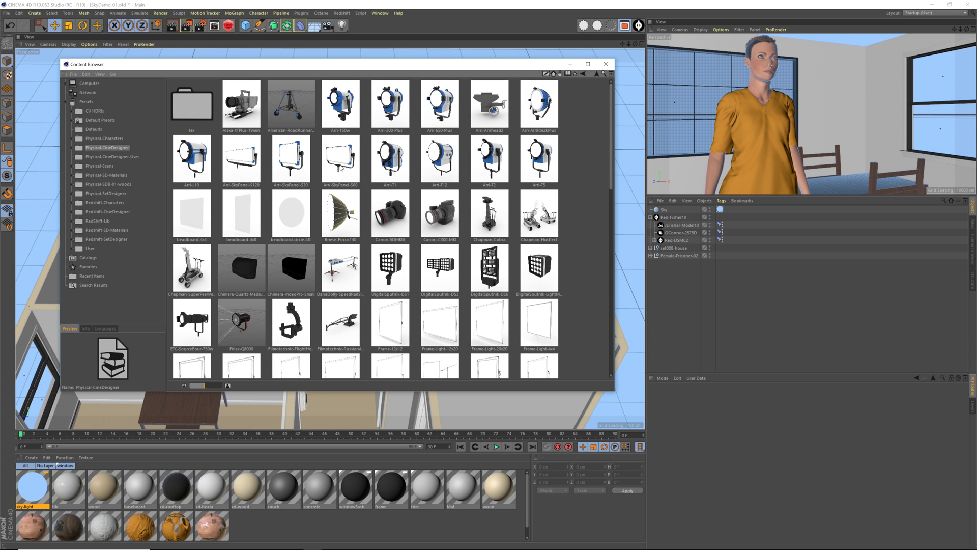
pyautogui.doubleClick(307, 162)
pyautogui.scroll(-10, 417, 233)
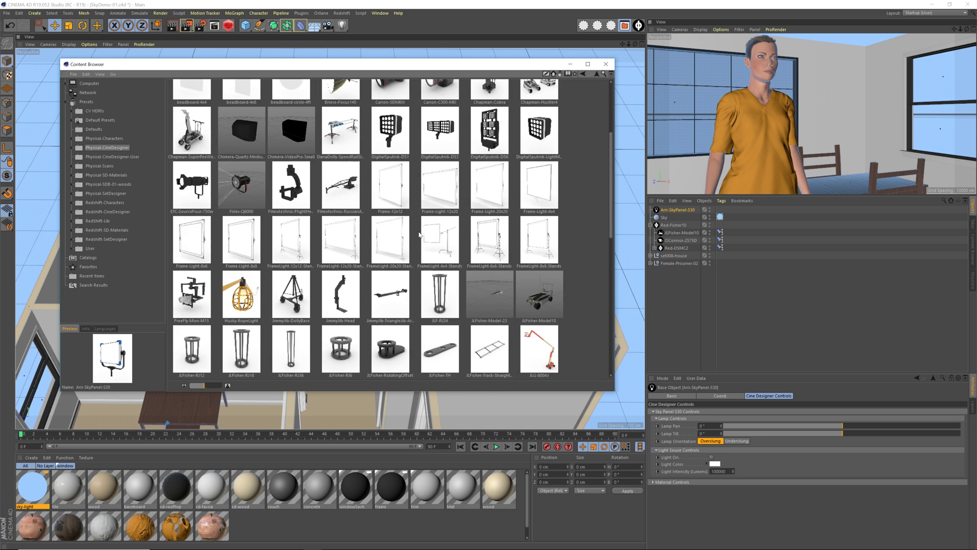
pyautogui.scroll(-1, 415, 237)
pyautogui.doubleClick(431, 251)
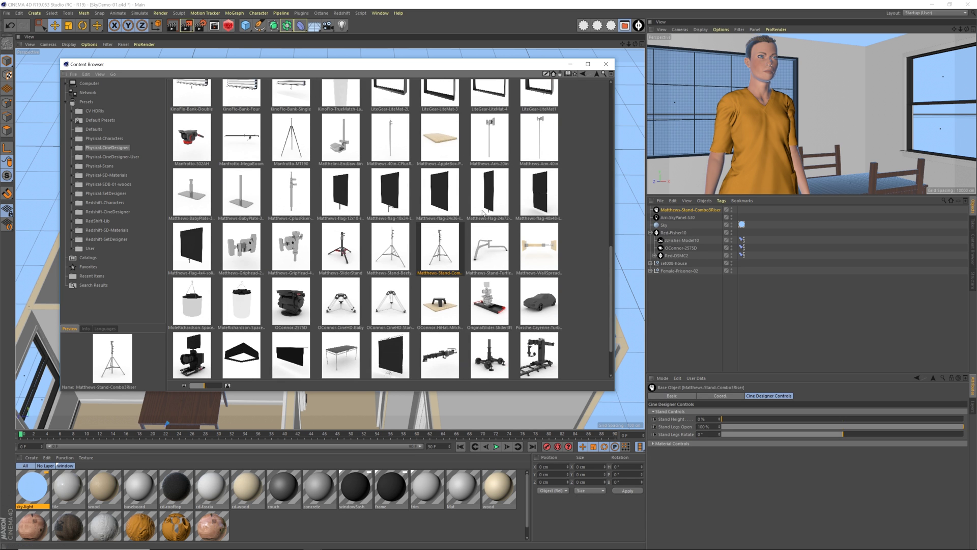
pyautogui.click(607, 65)
# Step: Put the Matthews stand and the Arri SkyPanel into a CD-Rig and rename the rig KeyLight
pyautogui.click(704, 314)
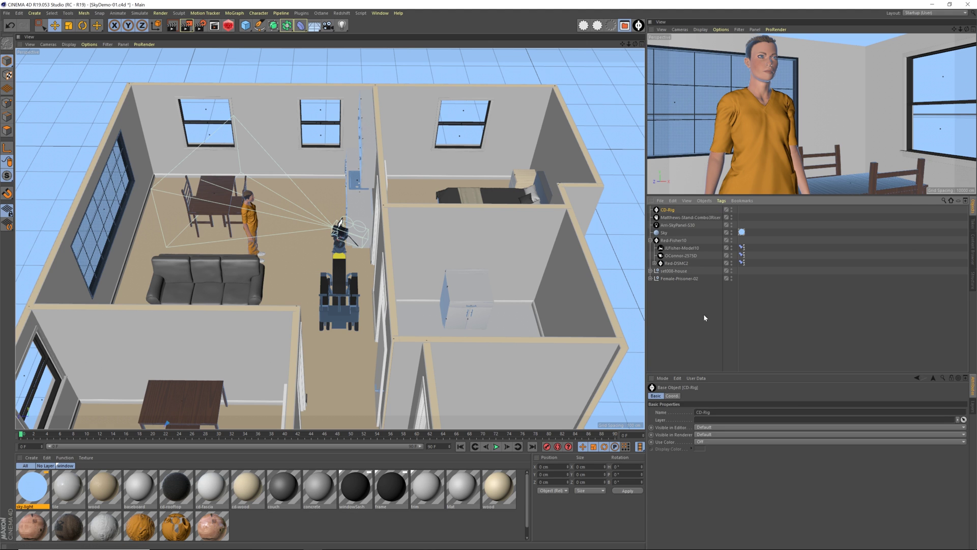
pyautogui.moveTo(696, 229); pyautogui.dragTo(669, 209)
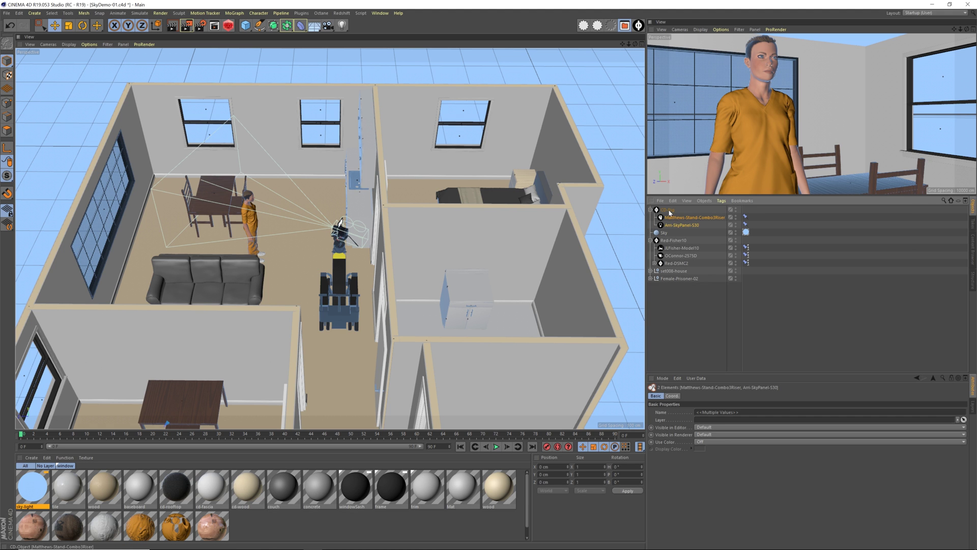
pyautogui.doubleClick(669, 210)
pyautogui.write('KeyLight')
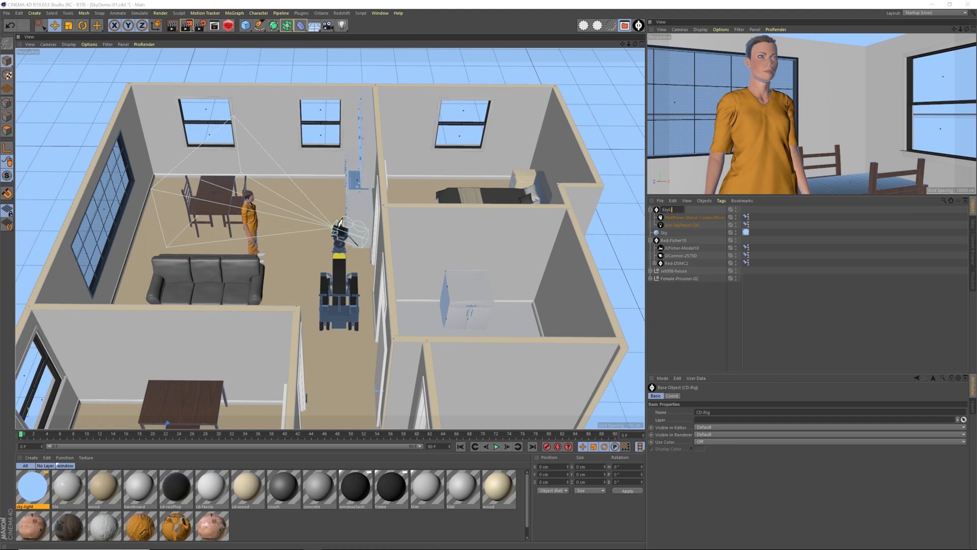
pyautogui.press('Return')
# Step: Move the KeyLight rig into the living room, placing it behind the sofa between the TV and the large gridded window
pyautogui.keyDown('alt'); pyautogui.moveTo(448, 203); pyautogui.dragTo(387, 229, button='right'); pyautogui.keyUp('alt')
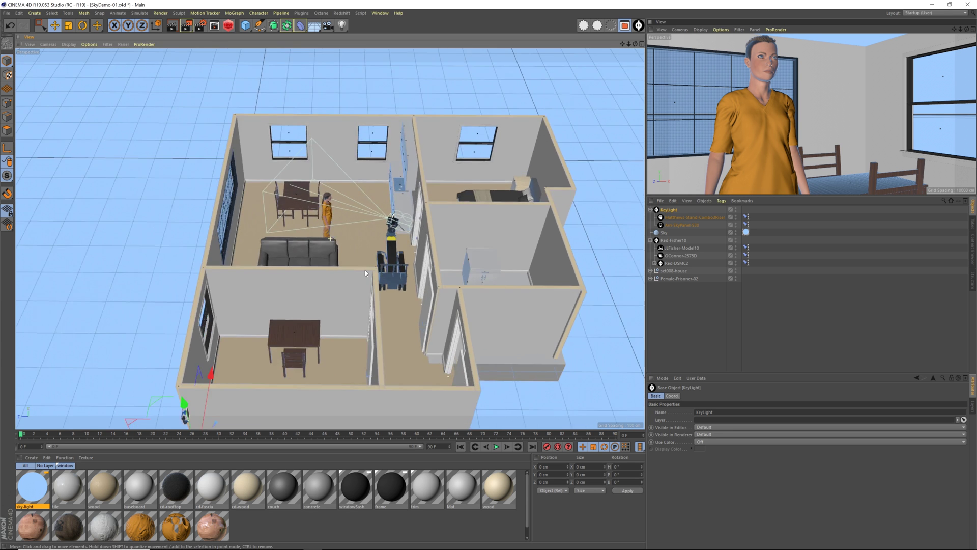
pyautogui.keyDown('alt'); pyautogui.moveTo(386, 229); pyautogui.dragTo(254, 276); pyautogui.keyUp('alt')
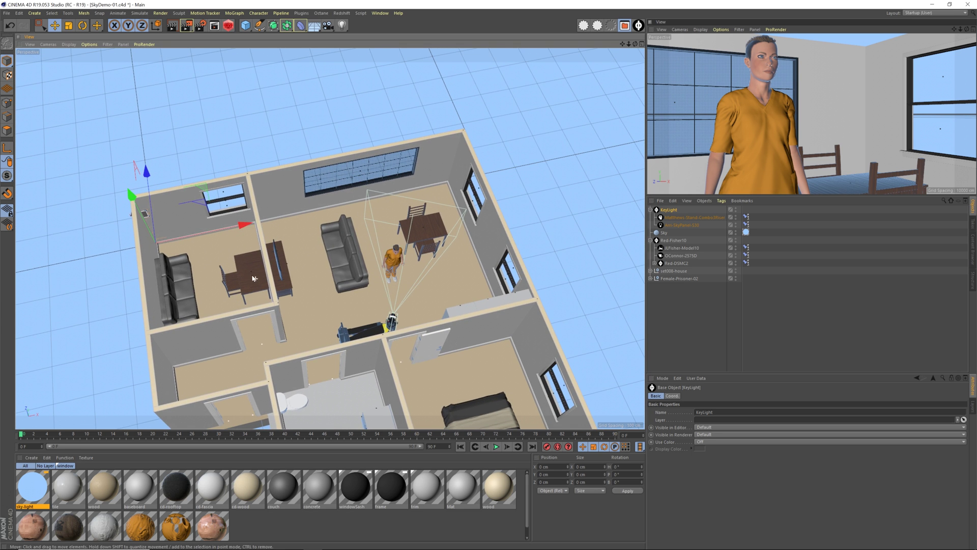
pyautogui.moveTo(214, 191); pyautogui.dragTo(475, 288)
pyautogui.scroll(3, 488, 290)
pyautogui.scroll(3, 475, 288)
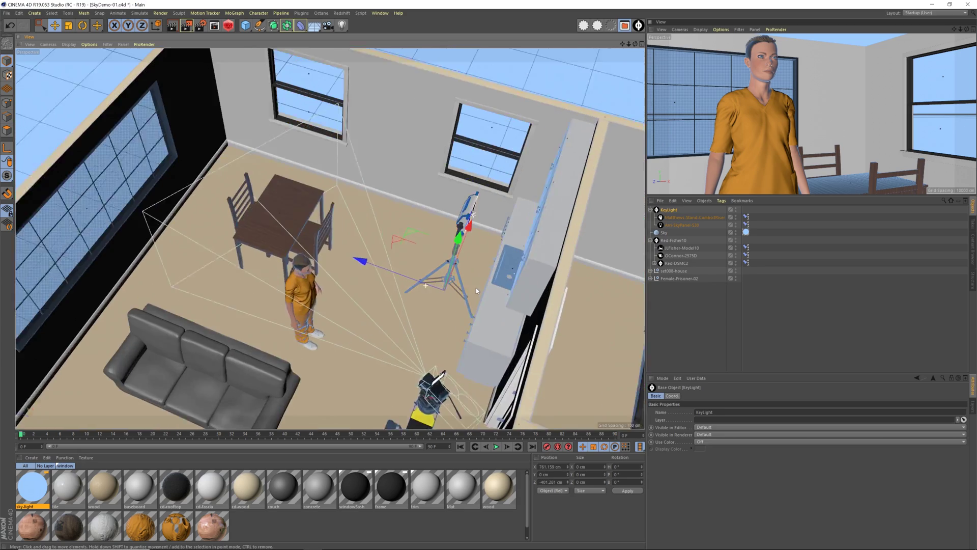
pyautogui.keyDown('alt'); pyautogui.moveTo(476, 288); pyautogui.dragTo(420, 285, button='middle'); pyautogui.keyUp('alt')
pyautogui.moveTo(421, 285)
pyautogui.keyDown('alt'); pyautogui.mouseDown()
pyautogui.moveTo(434, 275)
pyautogui.moveTo(412, 303)
pyautogui.moveTo(417, 289)
pyautogui.mouseUp(); pyautogui.keyUp('alt')
pyautogui.scroll(-3, 434, 275)
pyautogui.keyDown('alt'); pyautogui.moveTo(416, 289); pyautogui.dragTo(448, 313, button='middle'); pyautogui.keyUp('alt')
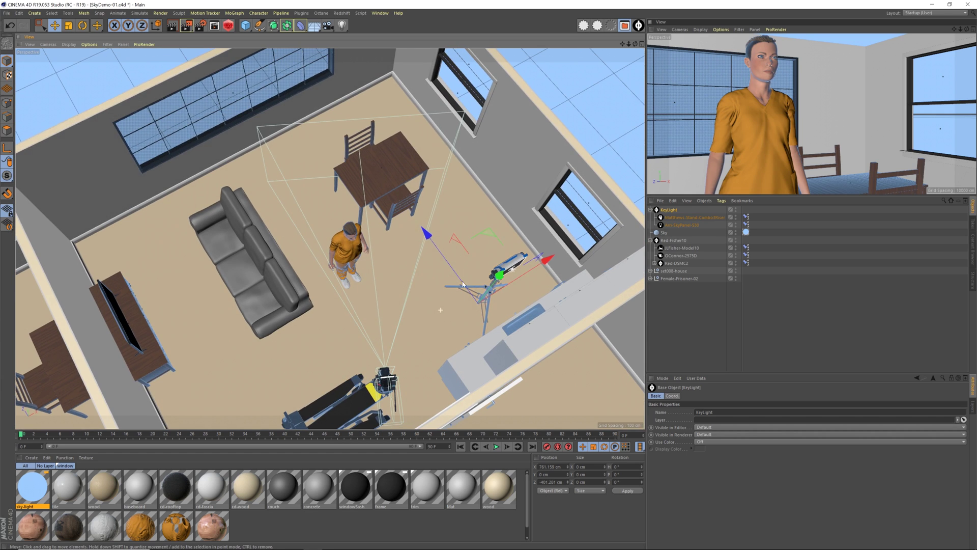
pyautogui.moveTo(487, 234); pyautogui.dragTo(158, 181)
pyautogui.keyDown('alt'); pyautogui.moveTo(228, 250); pyautogui.dragTo(221, 258, button='middle'); pyautogui.keyUp('alt')
pyautogui.keyDown('alt'); pyautogui.moveTo(221, 258); pyautogui.dragTo(288, 235); pyautogui.keyUp('alt')
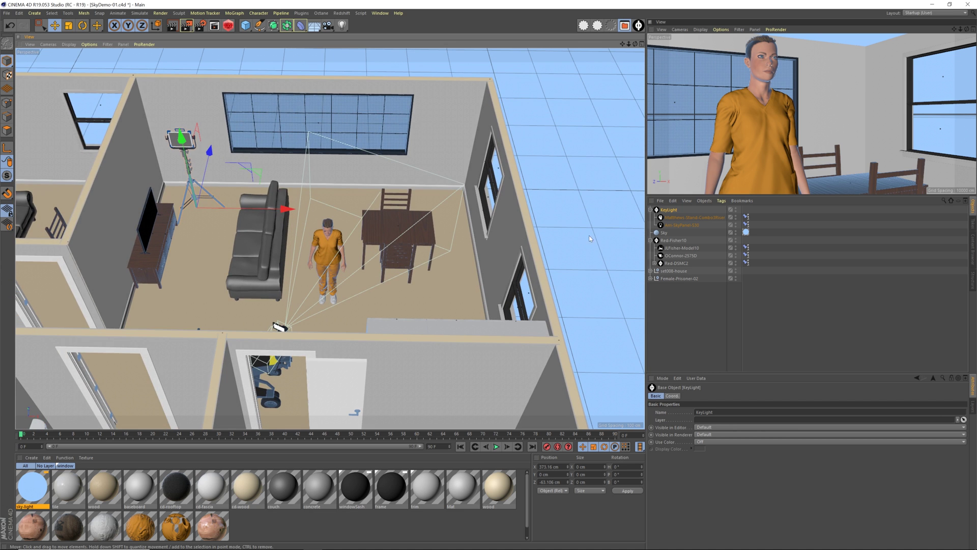
# Step: Switch on the light of the Arri SkyPanel and pan the lamp toward the woman and the dining table
pyautogui.click(675, 216)
pyautogui.click(681, 225)
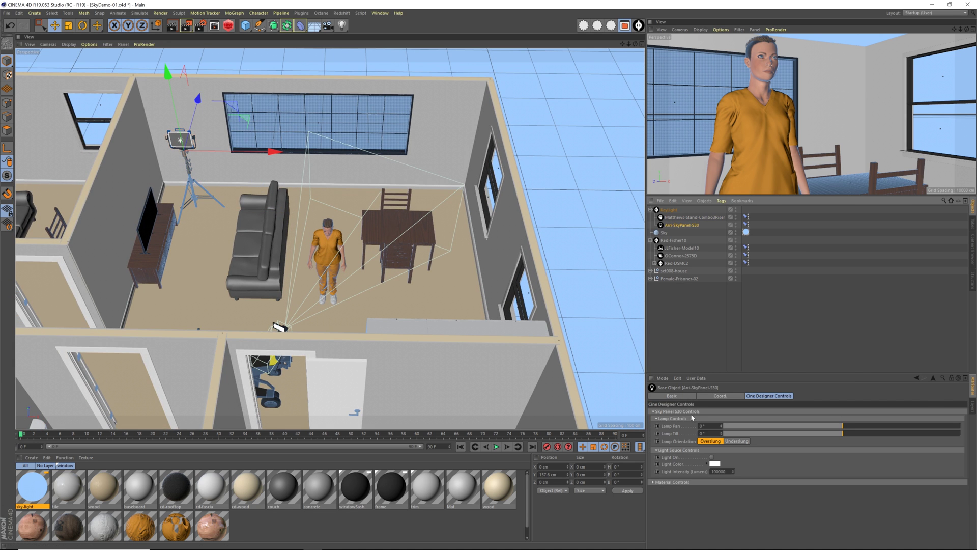
pyautogui.click(712, 458)
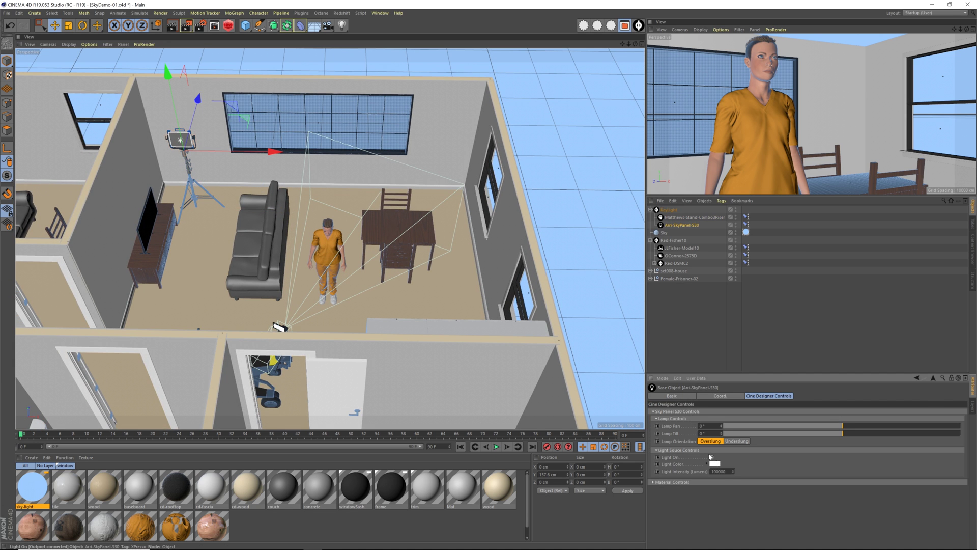
pyautogui.scroll(3, 287, 222)
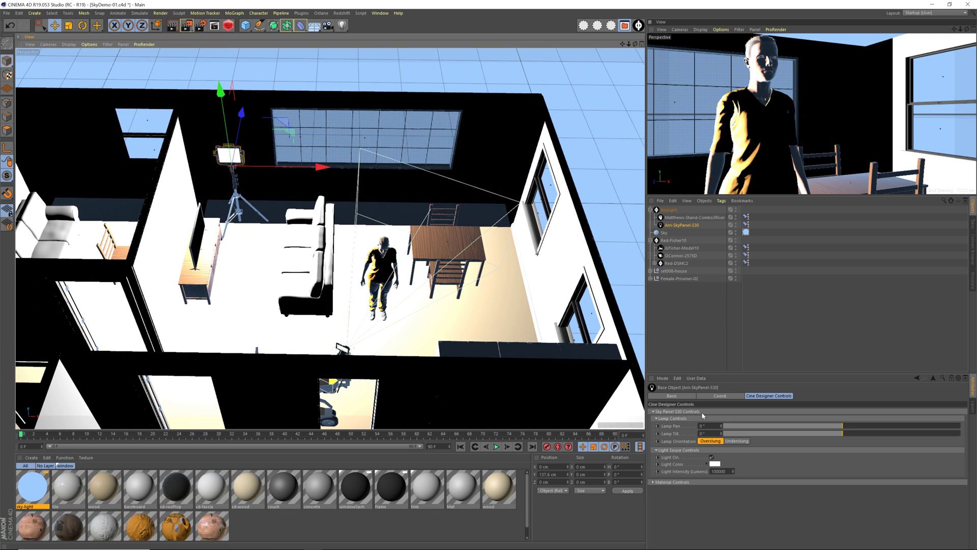
pyautogui.moveTo(828, 427); pyautogui.dragTo(856, 425)
# Step: Hide the Sky object in the scene
pyautogui.click(667, 232)
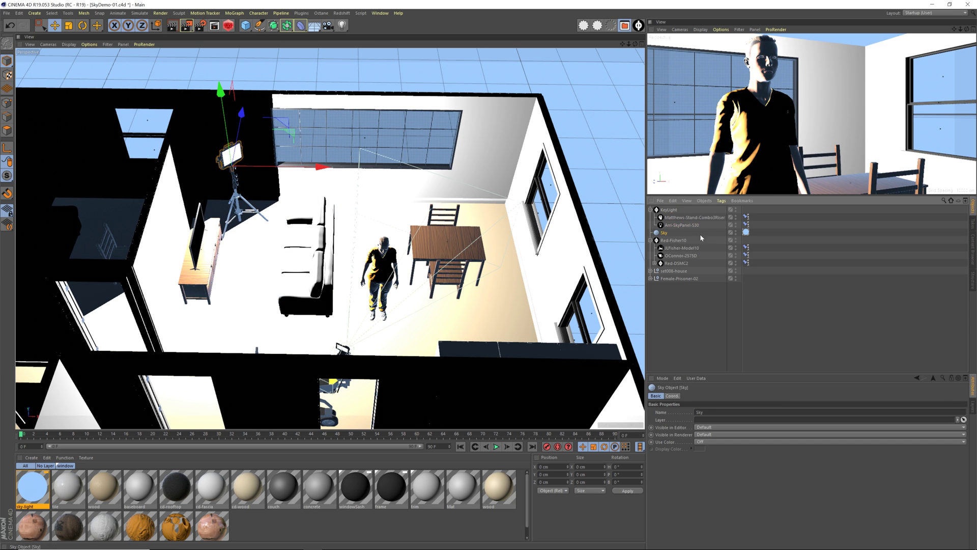
pyautogui.click(737, 232)
pyautogui.click(736, 232)
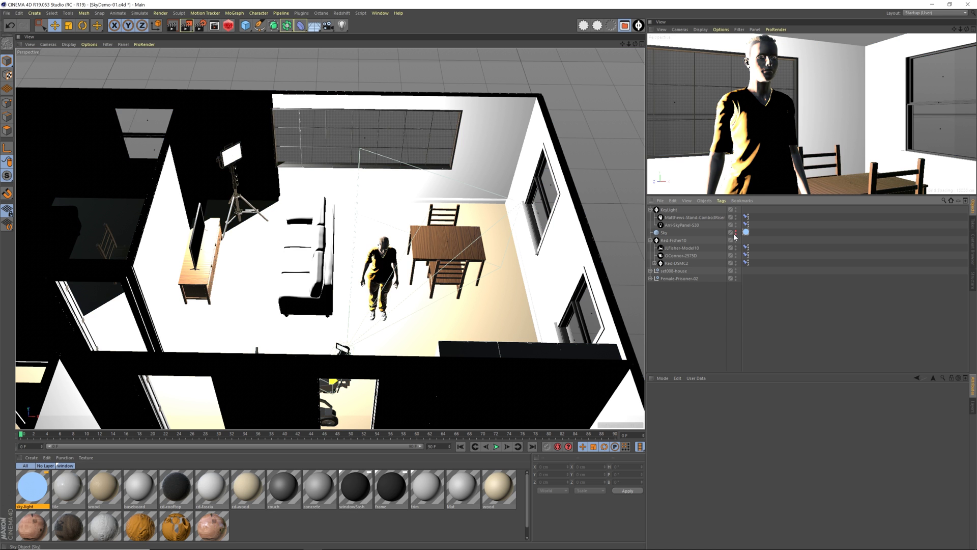
# Step: Test-render the overhead room view with only the key light, stopping the render and closing the Picture Viewer
pyautogui.keyDown('alt'); pyautogui.moveTo(333, 269); pyautogui.dragTo(351, 279); pyautogui.keyUp('alt')
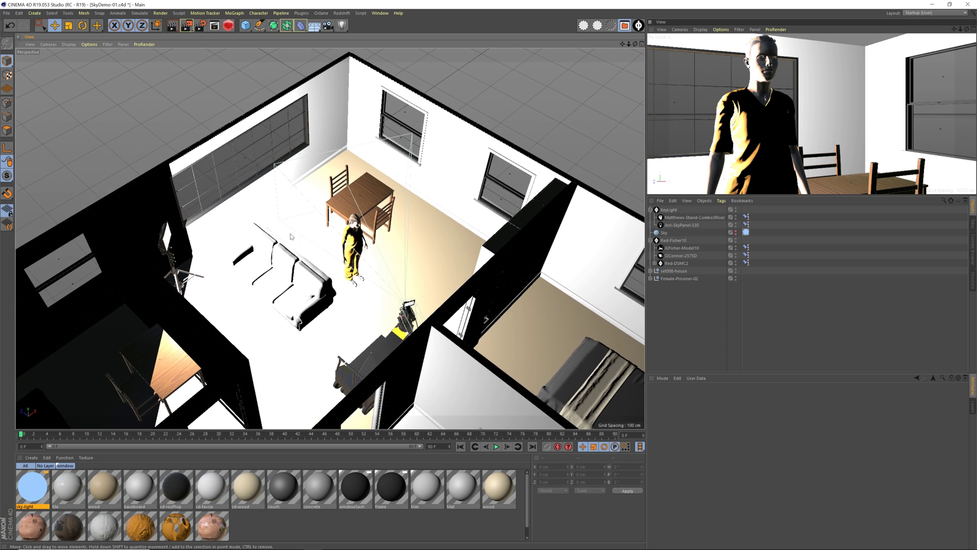
pyautogui.click(30, 44)
pyautogui.click(41, 56)
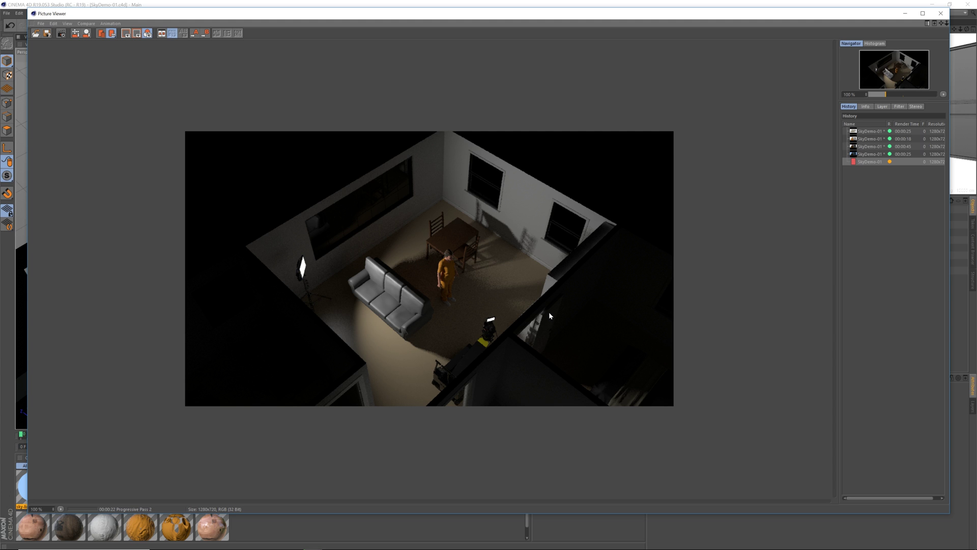
pyautogui.click(61, 33)
pyautogui.click(515, 308)
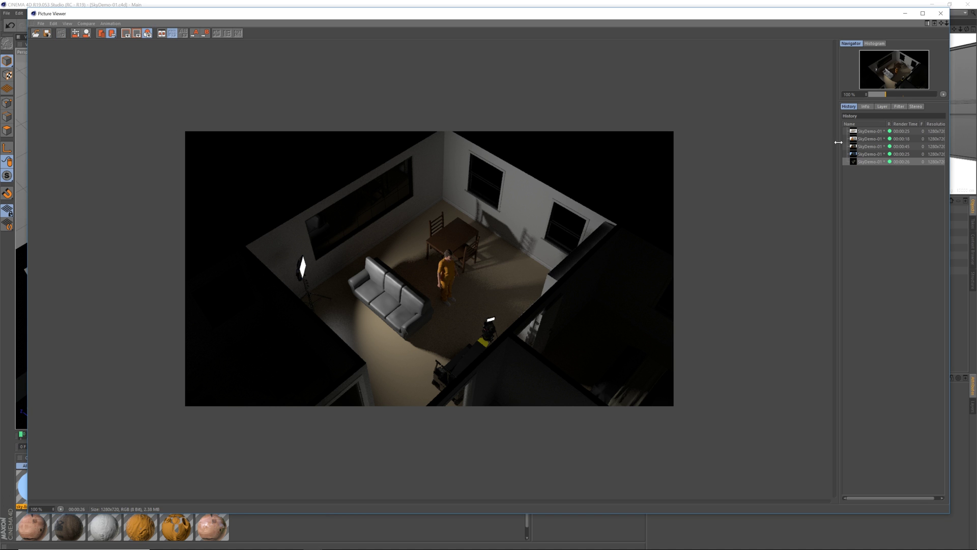
pyautogui.click(941, 14)
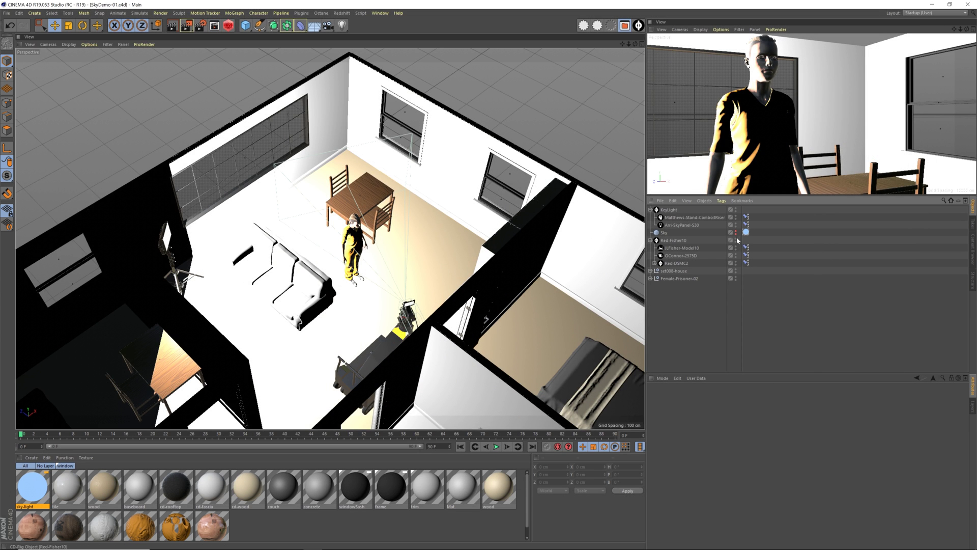
# Step: Show the Sky object again and set the sky-light luminance color to dark gray, with saturation 0% and value about 17%
pyautogui.click(735, 231)
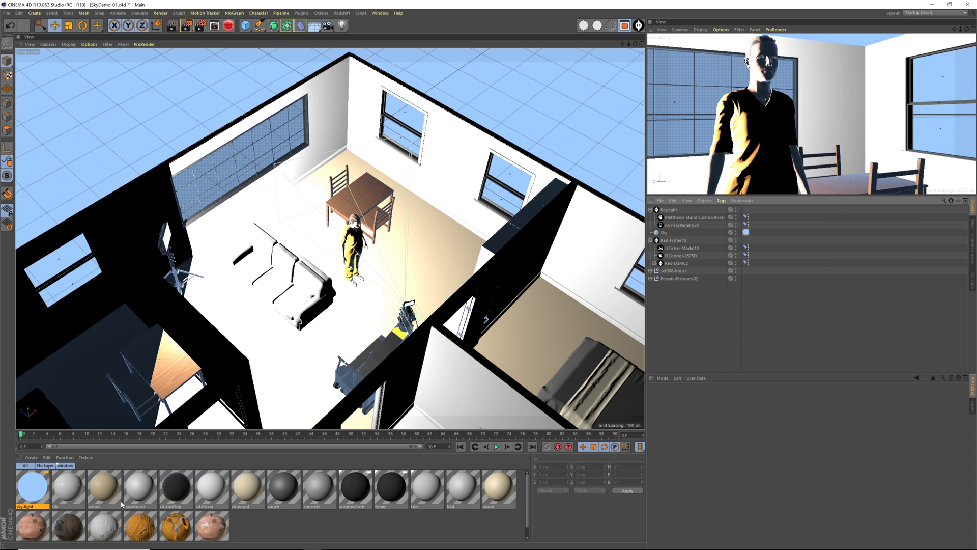
pyautogui.doubleClick(26, 487)
pyautogui.moveTo(242, 105); pyautogui.dragTo(229, 105)
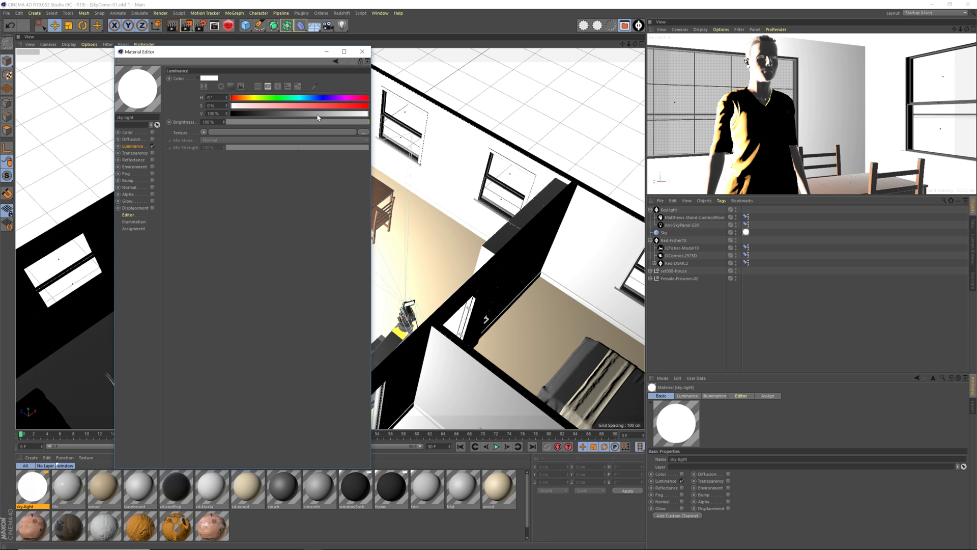
pyautogui.moveTo(318, 117); pyautogui.dragTo(254, 113)
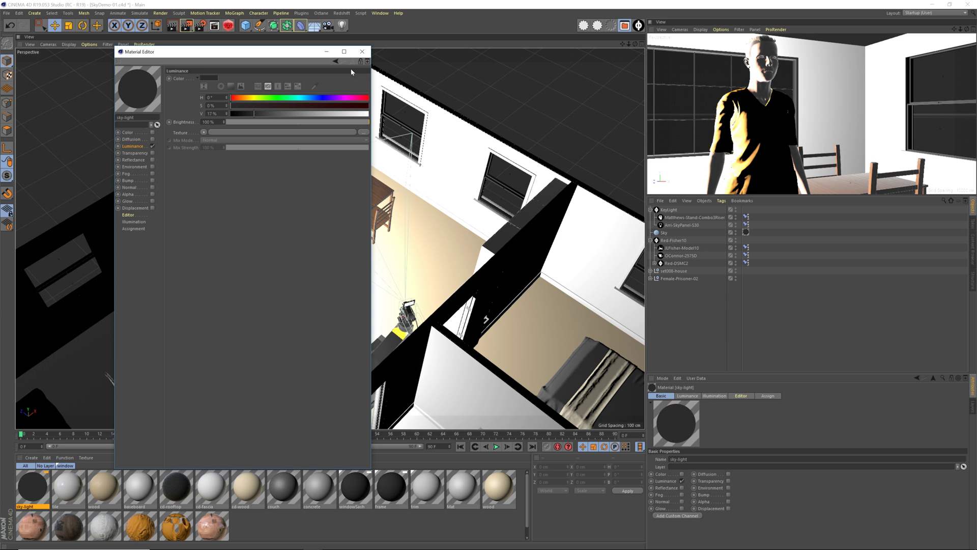
pyautogui.click(362, 51)
# Step: Save the scene and test-render the overhead room view with the dim gray sky, stopping the render and closing the Picture Viewer
pyautogui.hotkey('ctrl', 's')
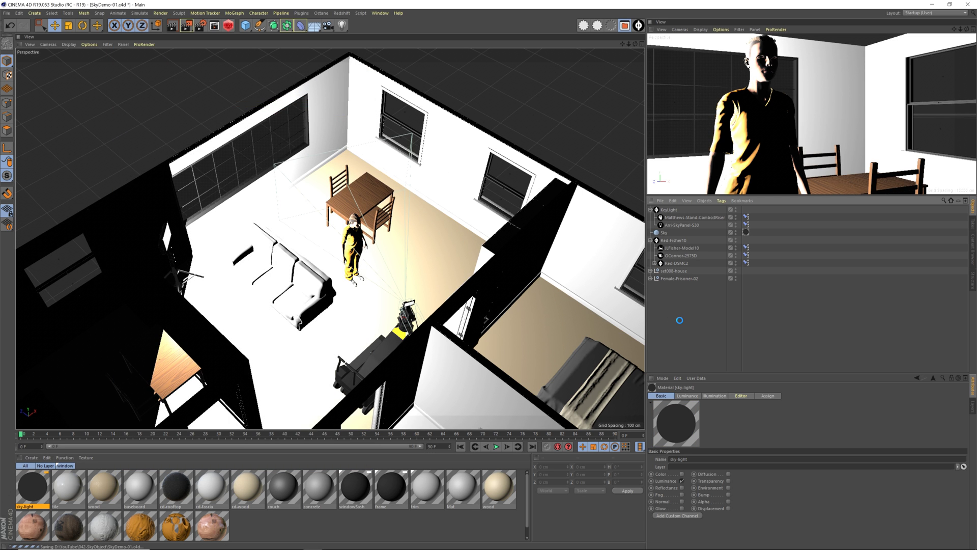
pyautogui.hotkey('shift', 'r')
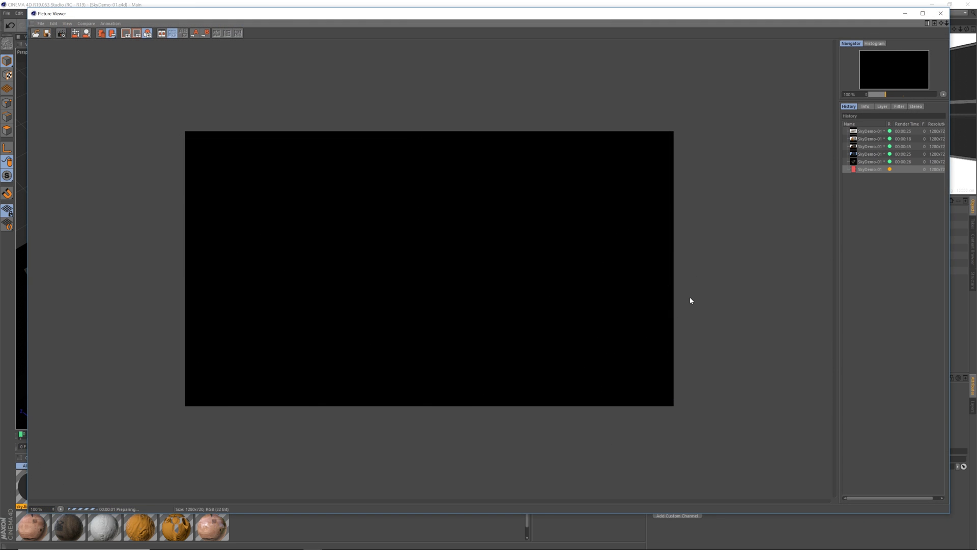
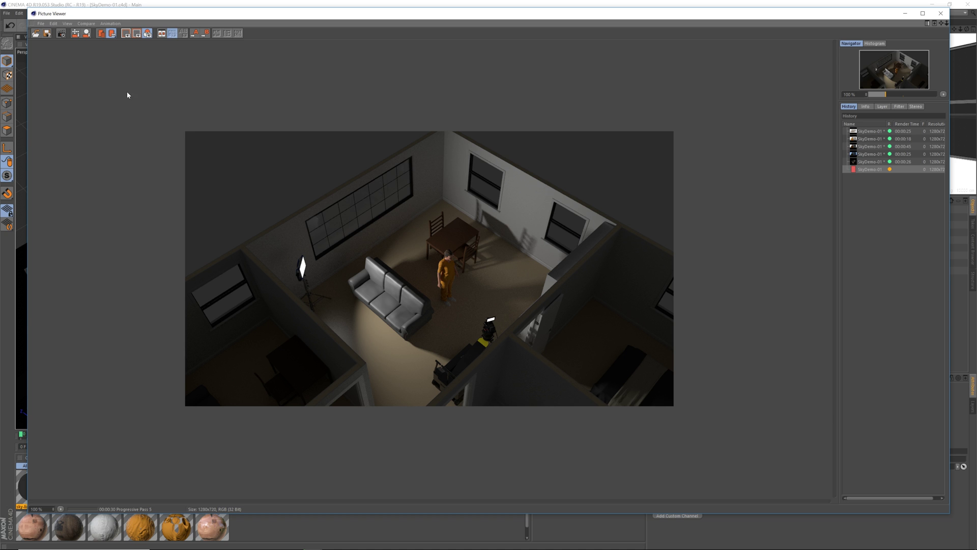
pyautogui.click(62, 33)
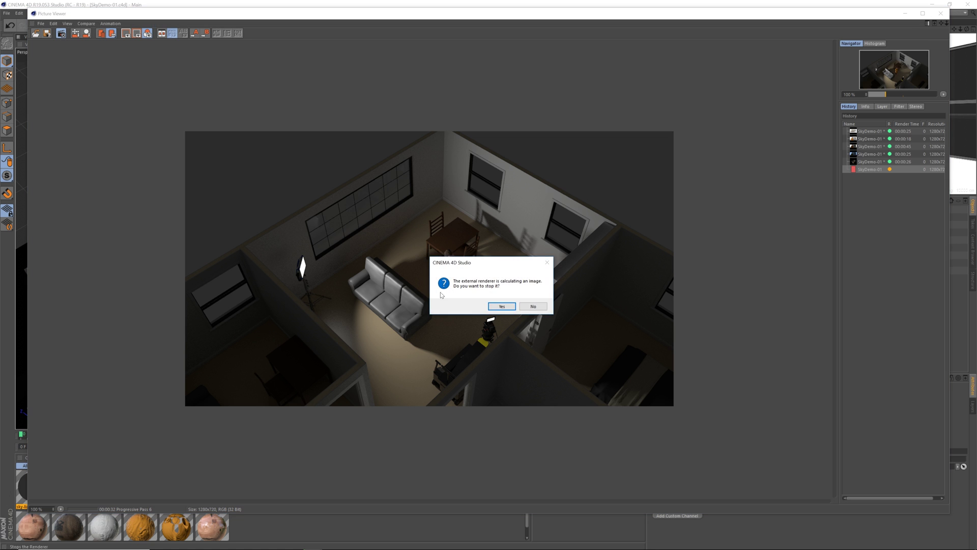
pyautogui.click(493, 306)
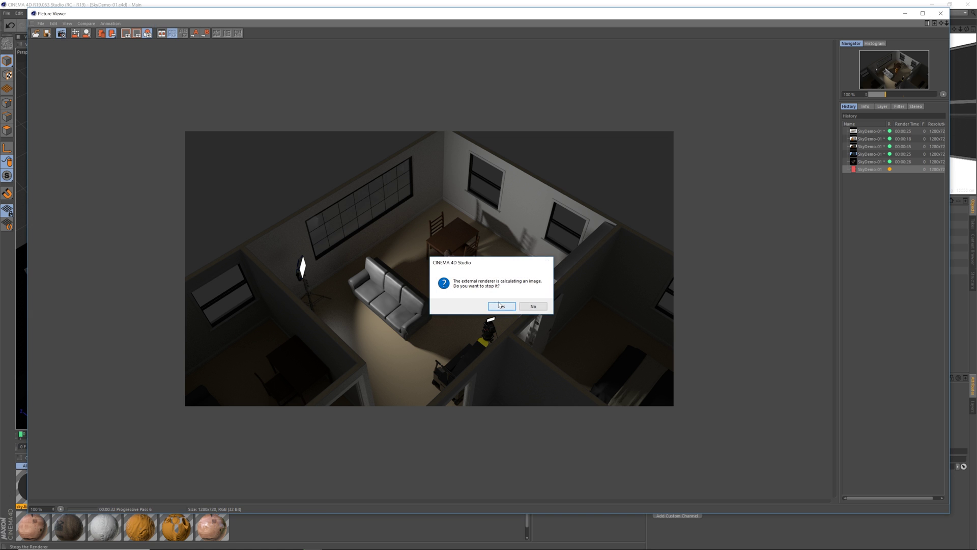
pyautogui.click(942, 13)
# Step: Make the camera view the render view and adjust the Fisher dolly and OConnor head to reframe the character by the table
pyautogui.click(661, 29)
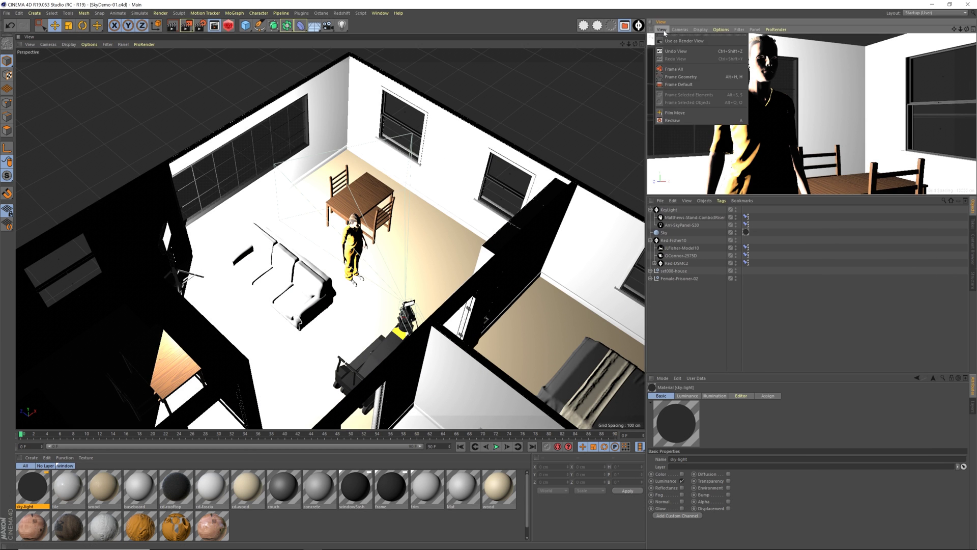
pyautogui.click(671, 40)
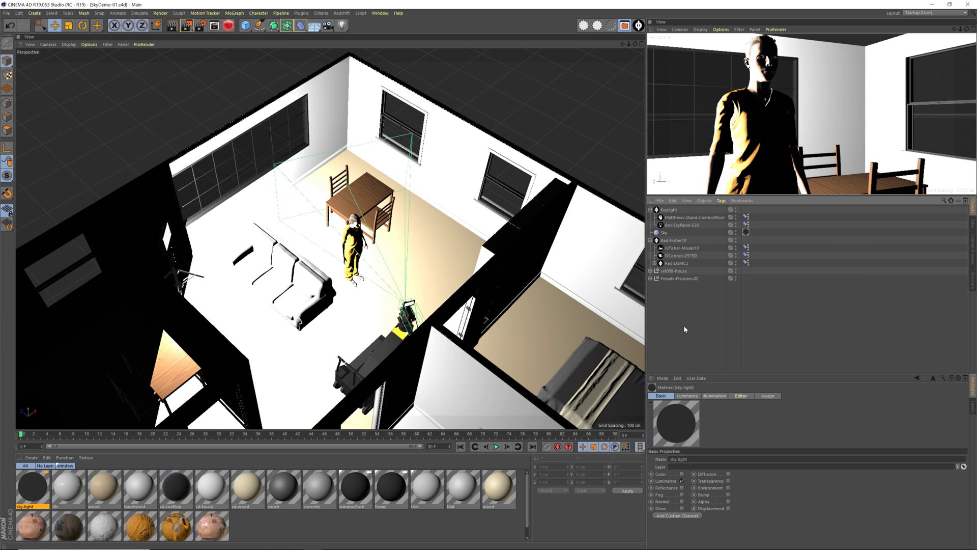
pyautogui.click(685, 248)
pyautogui.moveTo(830, 419)
pyautogui.mouseDown()
pyautogui.moveTo(861, 420)
pyautogui.moveTo(839, 429)
pyautogui.mouseUp()
pyautogui.click(691, 256)
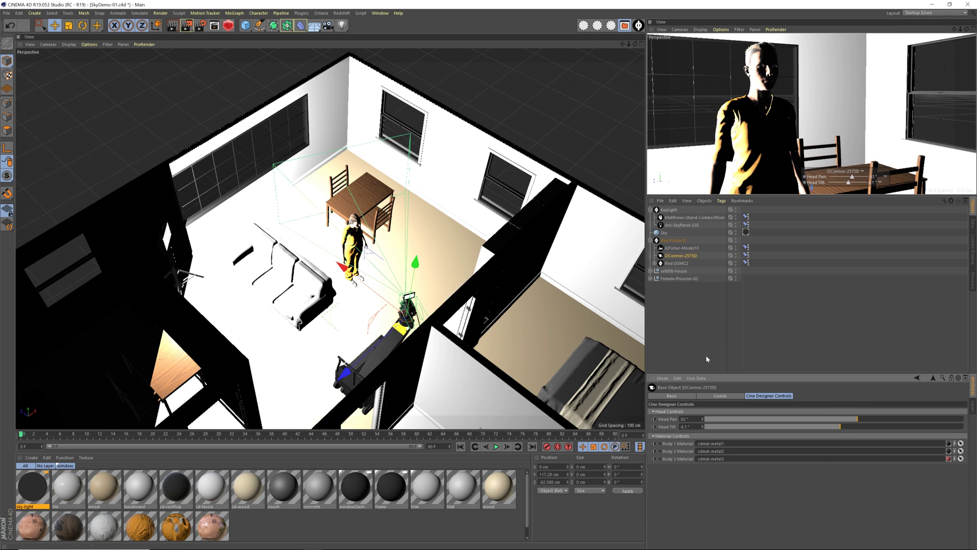
pyautogui.click(687, 317)
# Step: Test-render the reframed camera view of the character, stopping the render and closing the Picture Viewer
pyautogui.hotkey('shift', 'r')
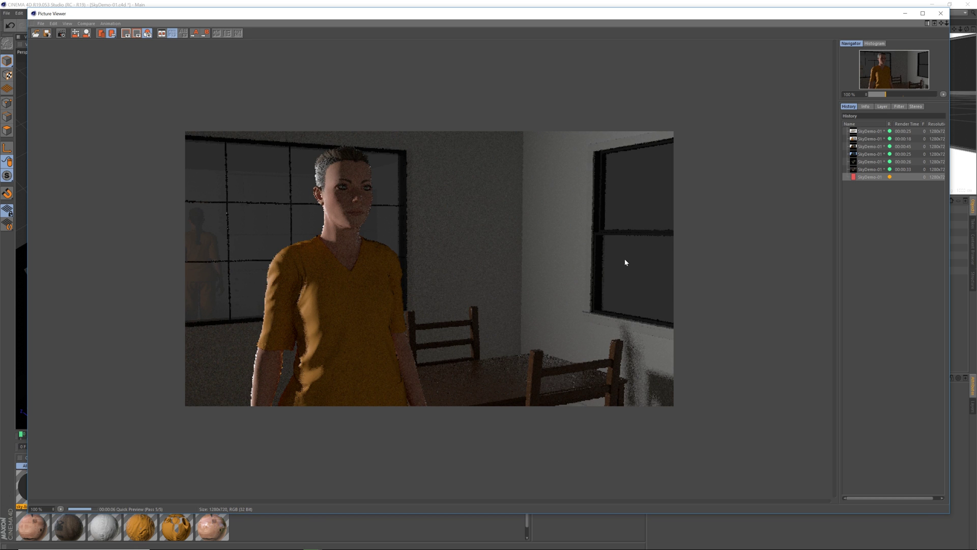
pyautogui.click(61, 33)
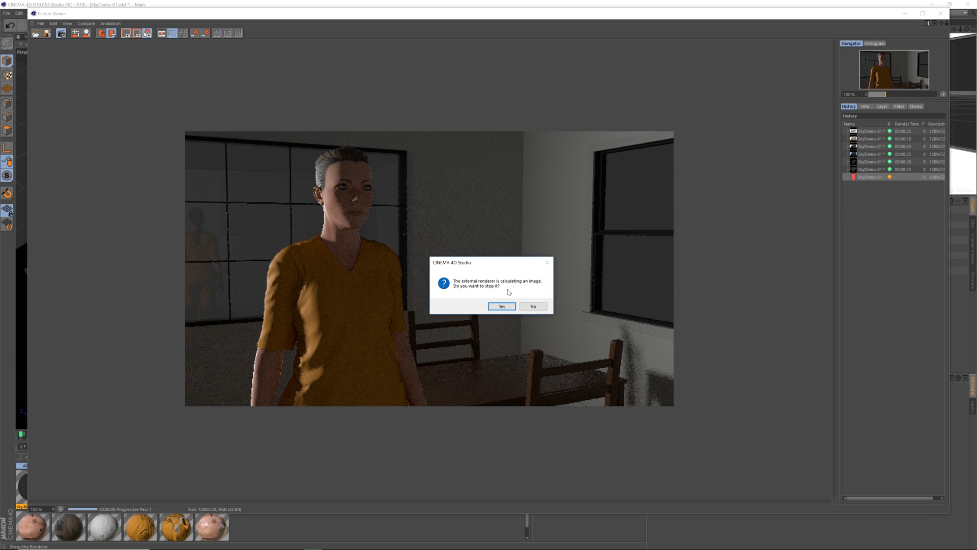
pyautogui.click(503, 306)
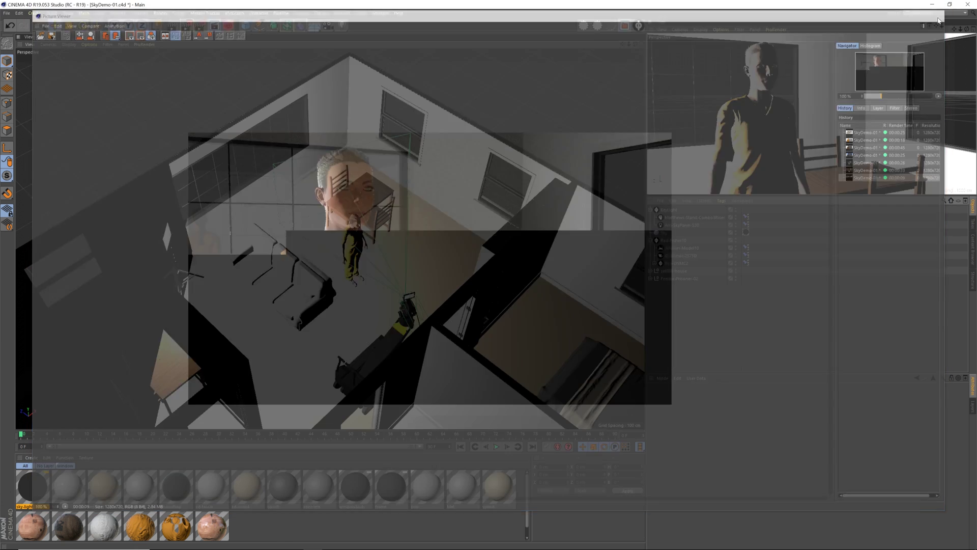
pyautogui.click(940, 14)
# Step: Set the sky-light material's luminance color value to 8% and save the scene
pyautogui.doubleClick(30, 486)
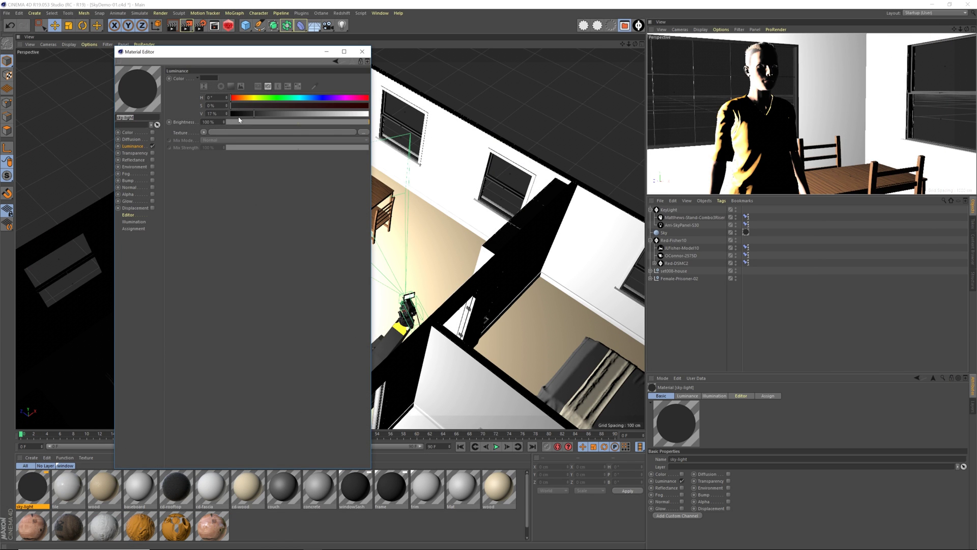
pyautogui.write('8')
pyautogui.press('Return')
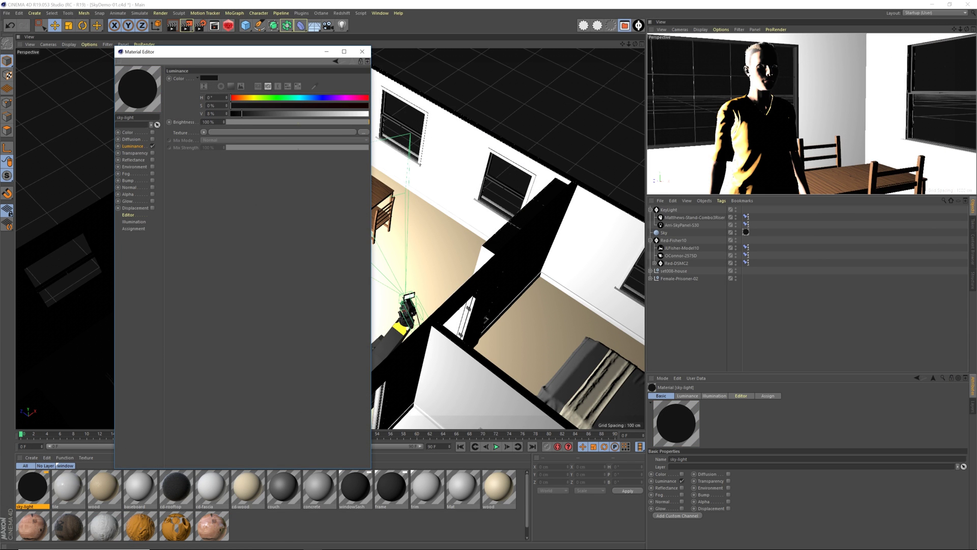
pyautogui.click(362, 52)
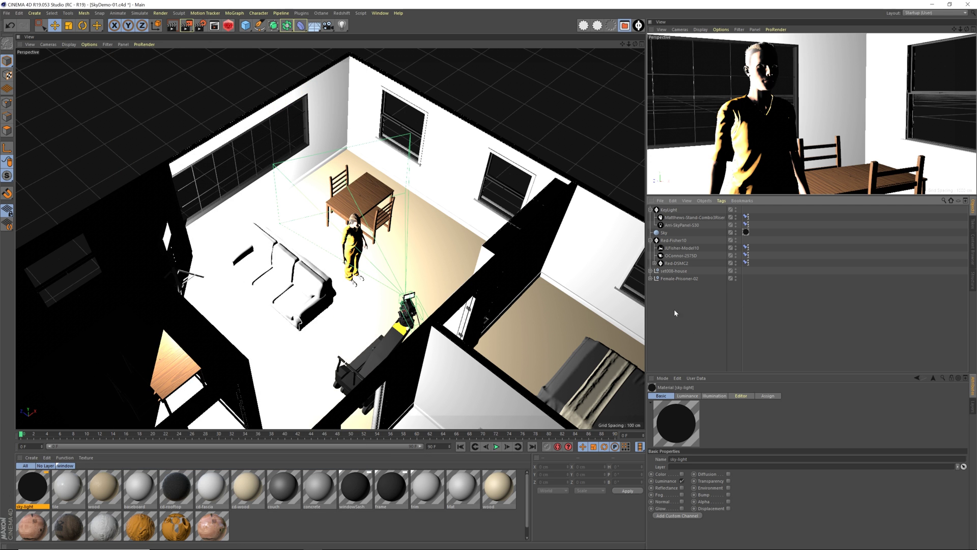
pyautogui.hotkey('ctrl', 's')
# Step: Test-render the camera view with the darker sky and compare it with the earlier renders in the history
pyautogui.hotkey('shift', 'r')
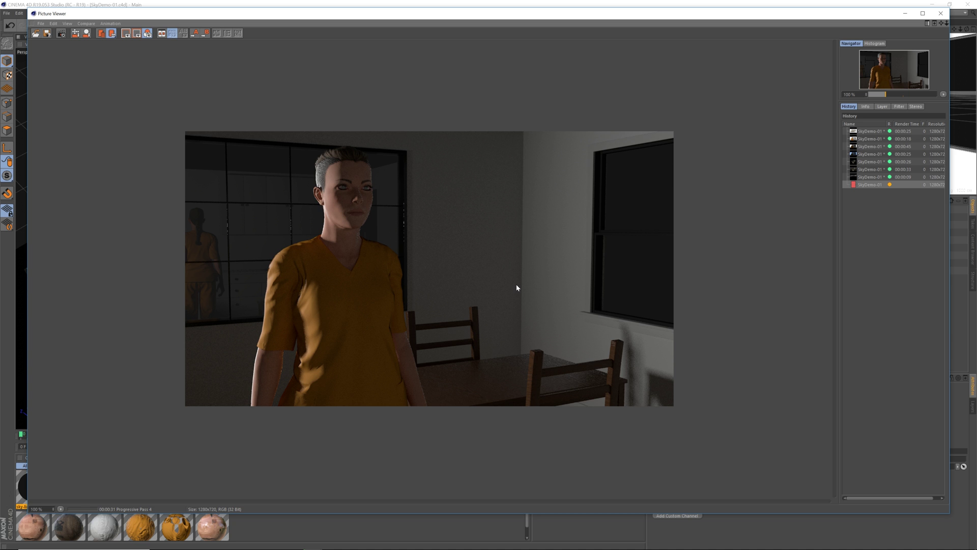
pyautogui.press('Up')
pyautogui.press('Up')
pyautogui.press('Up')
pyautogui.press('Up')
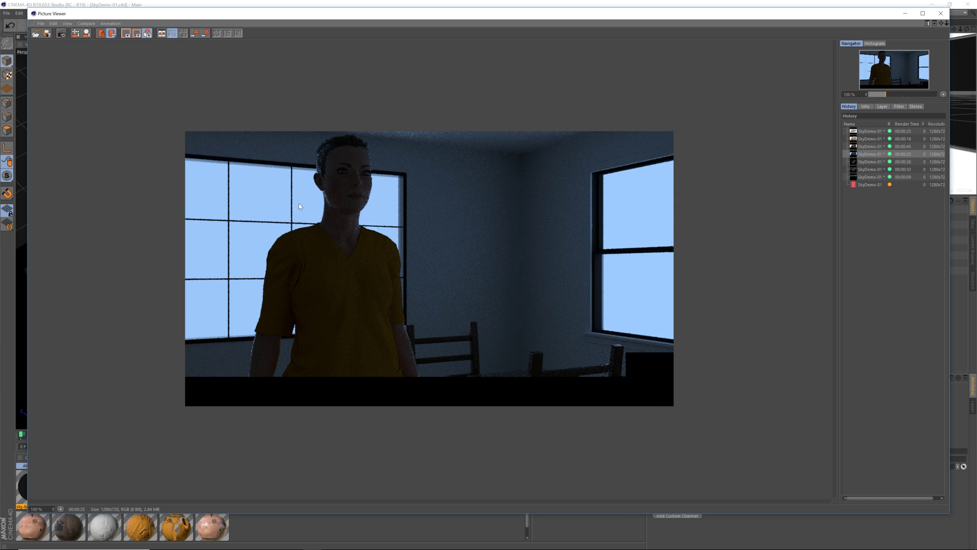
# Step: Stop the running render and close the Picture Viewer
pyautogui.click(61, 33)
pyautogui.click(504, 308)
pyautogui.click(942, 14)
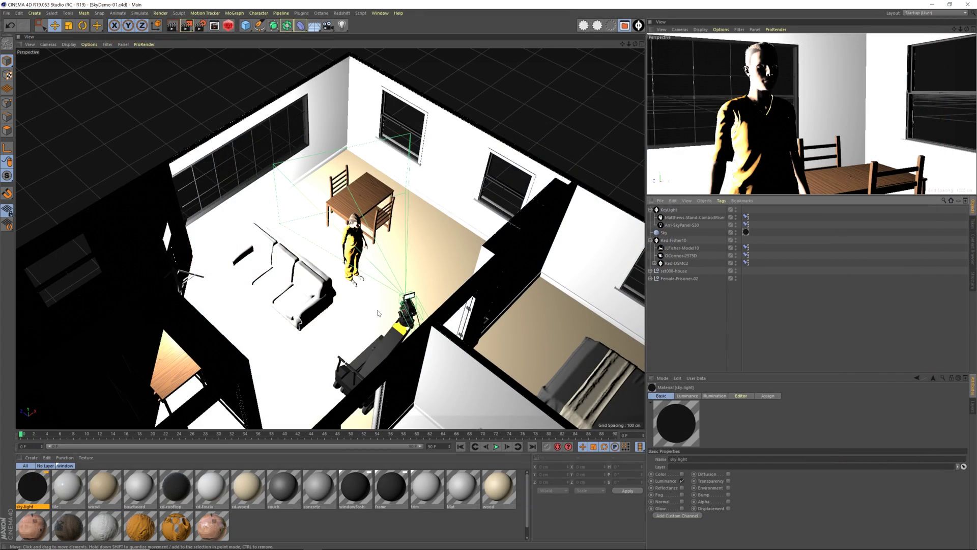
pyautogui.moveTo(377, 311); pyautogui.dragTo(358, 287, button='middle')
pyautogui.keyDown('alt'); pyautogui.moveTo(358, 288); pyautogui.dragTo(397, 282); pyautogui.keyUp('alt')
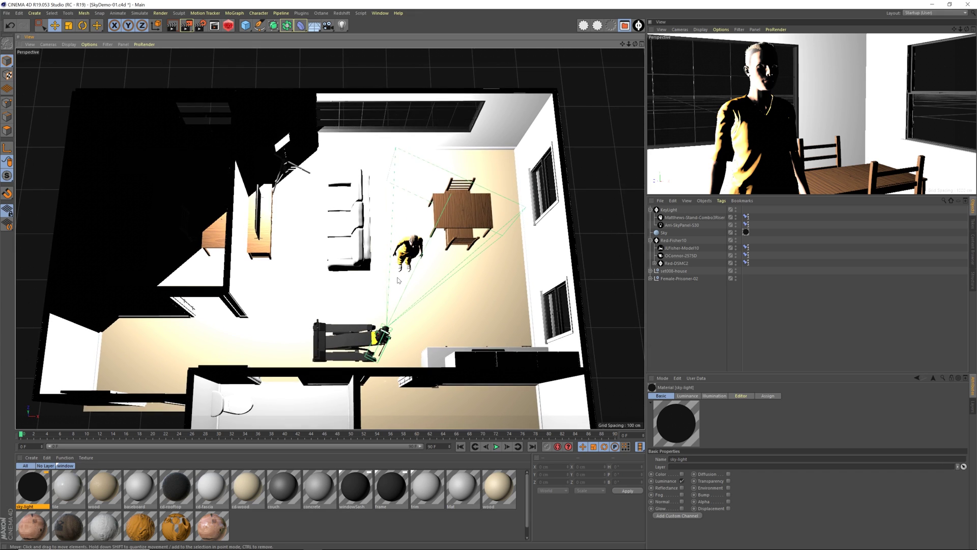
pyautogui.moveTo(396, 280)
pyautogui.keyDown('alt'); pyautogui.mouseDown(button='right')
pyautogui.moveTo(503, 280)
pyautogui.moveTo(398, 296)
pyautogui.mouseUp(button='right'); pyautogui.keyUp('alt')
pyautogui.keyDown('alt'); pyautogui.moveTo(399, 298); pyautogui.dragTo(407, 250); pyautogui.keyUp('alt')
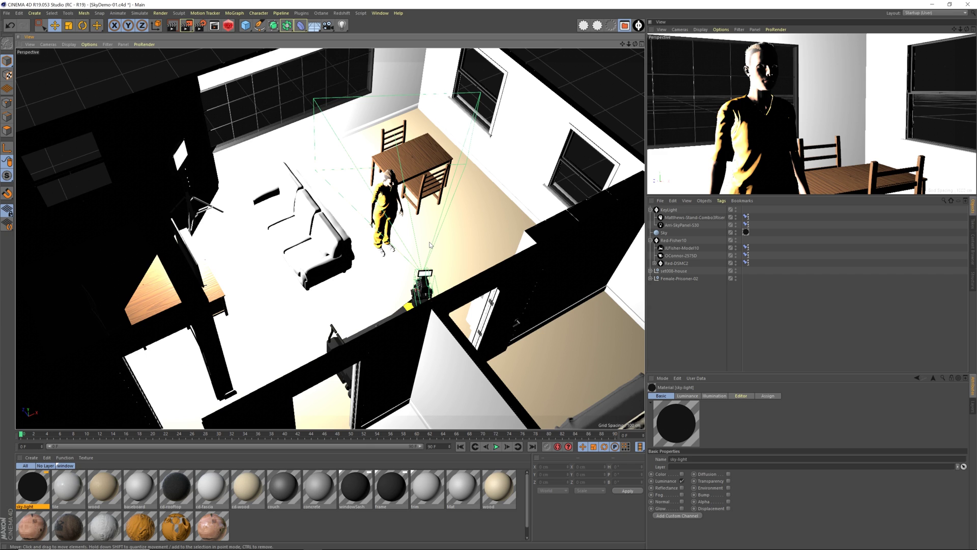